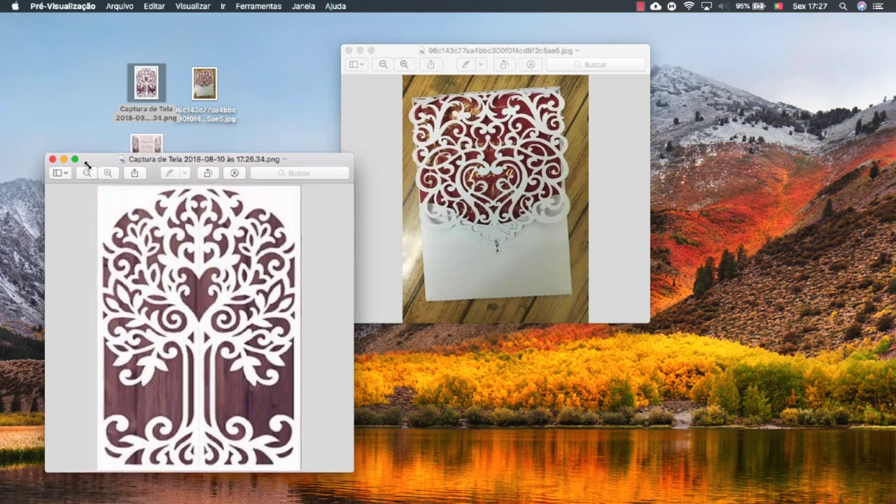
Reposition the tree image preview on the desktop and switch to Silhouette Studio
left_click_drag(238, 225, 220, 194)
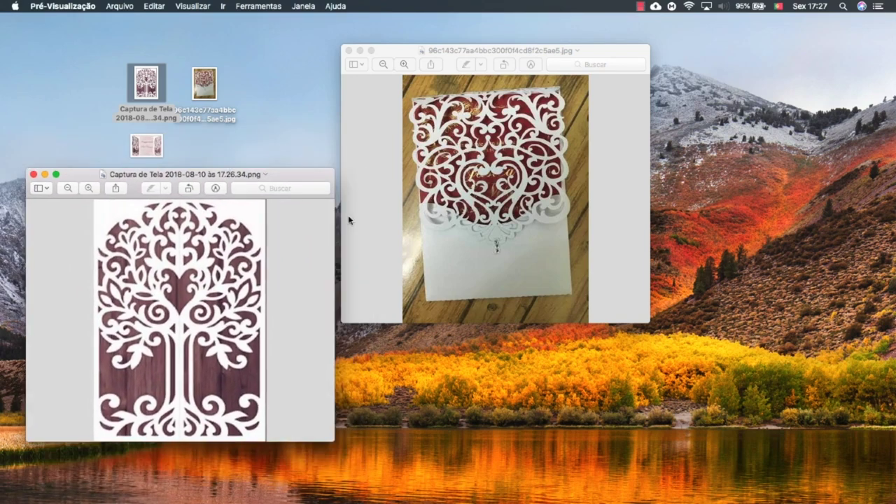
left_click_drag(283, 176, 288, 143)
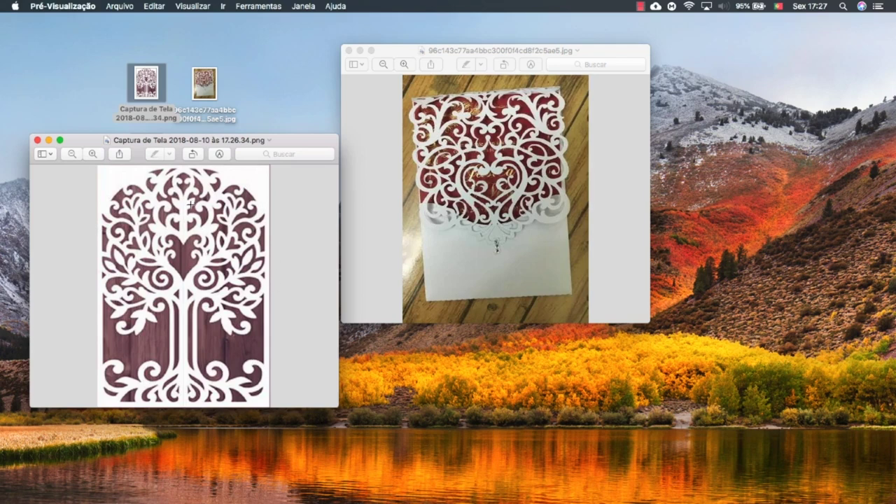
mouse_move(603, 495)
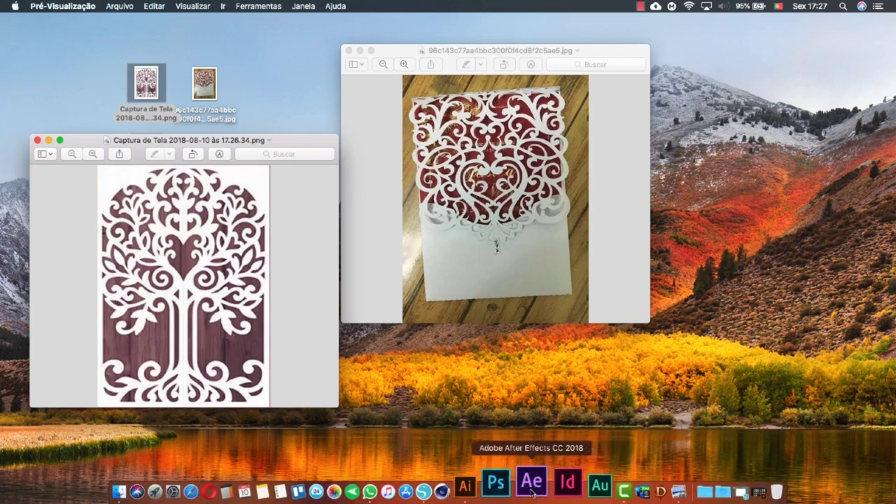
left_click(466, 490)
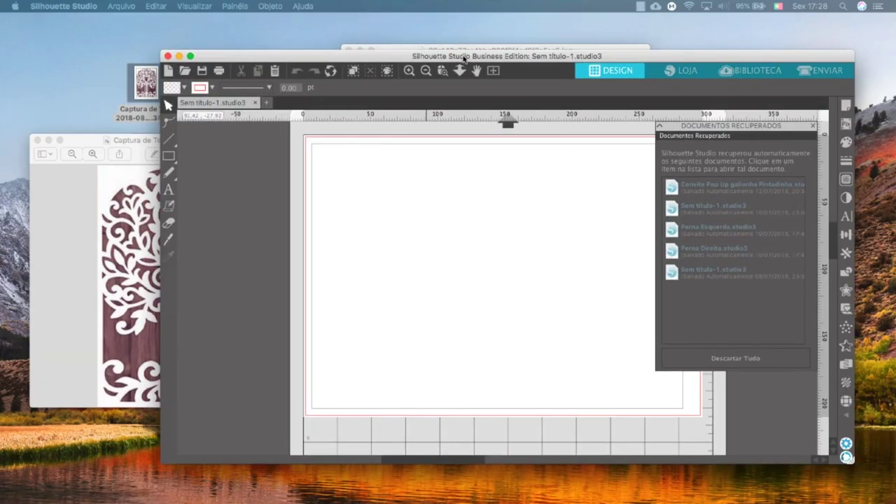
Close the tree preview, insert the tree screenshot into the document, enlarge it to about 112 × 157 mm and place it left of the page
left_click(35, 140)
left_click_drag(153, 91, 444, 228)
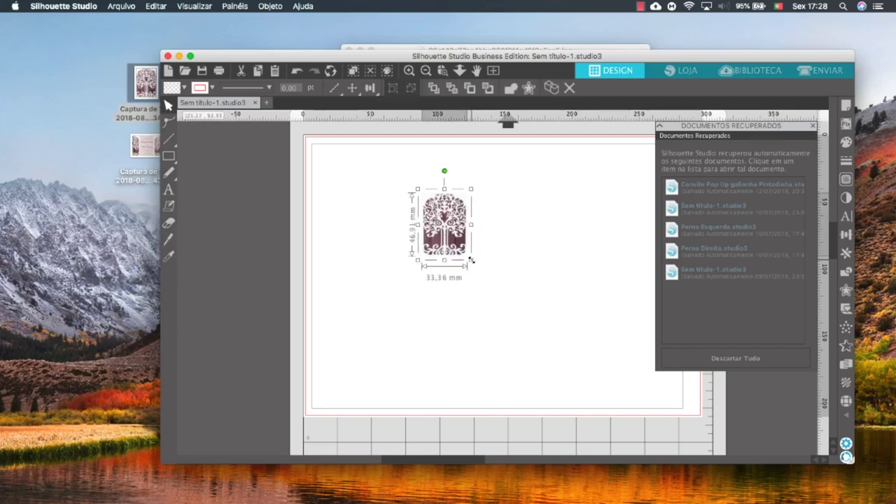
left_click_drag(471, 260, 598, 390)
left_click_drag(486, 313, 187, 290)
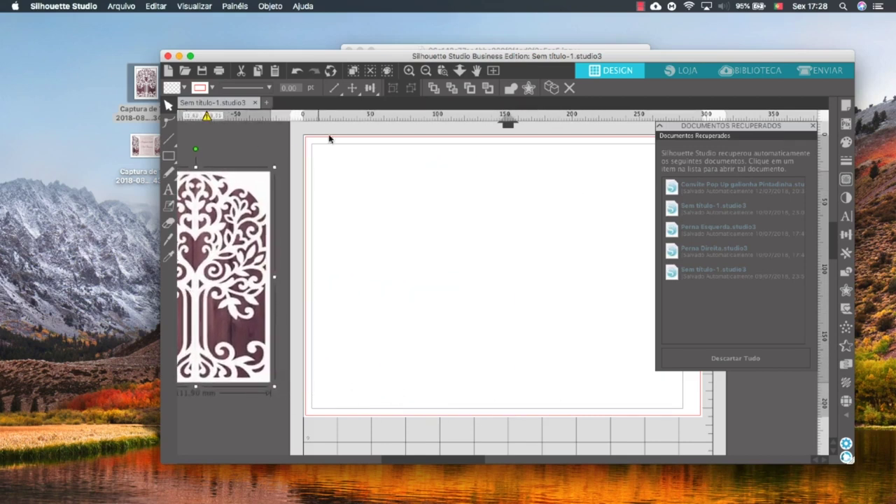
left_click(514, 459)
left_click_drag(503, 462, 355, 462)
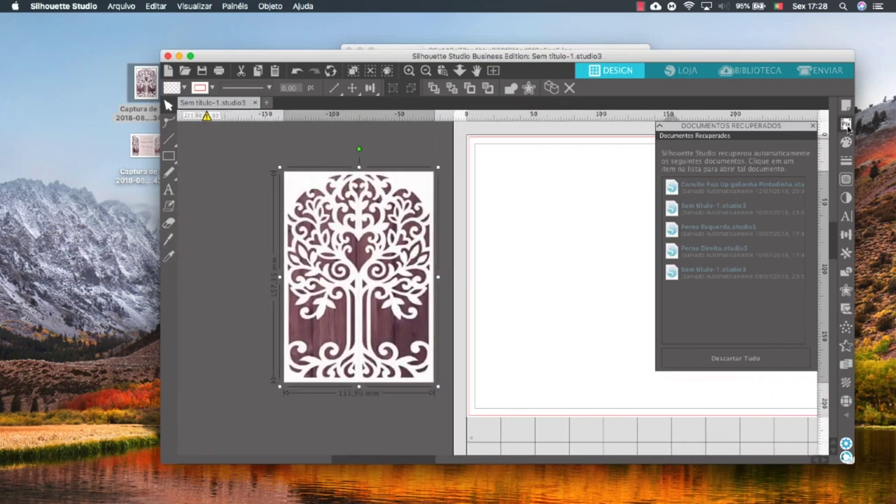
Trace the whole tree picture with the threshold set to 66%
left_click(846, 179)
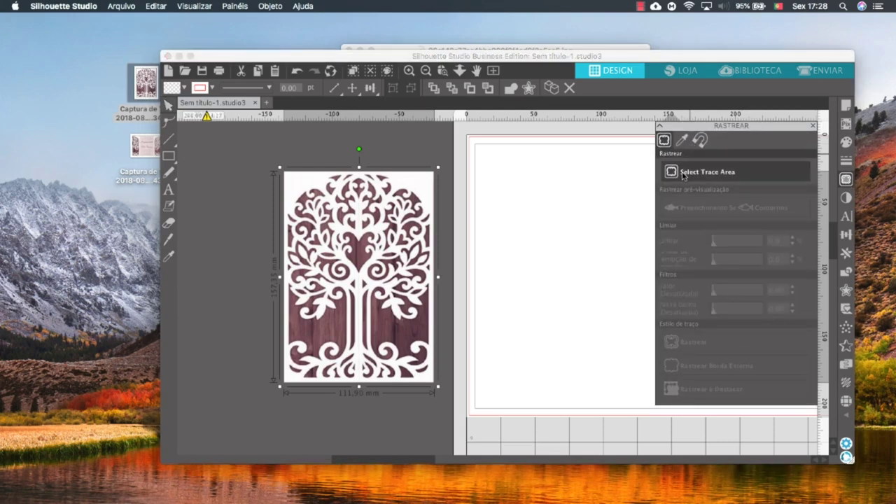
left_click(704, 172)
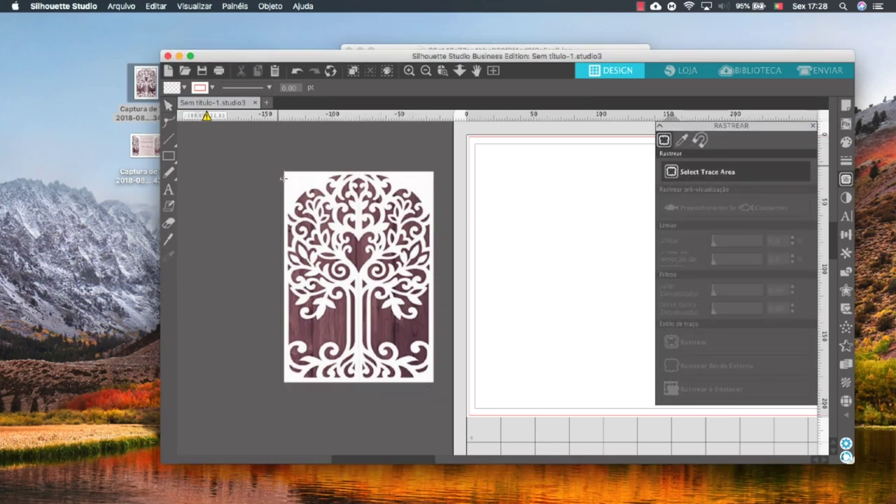
left_click_drag(281, 166, 446, 386)
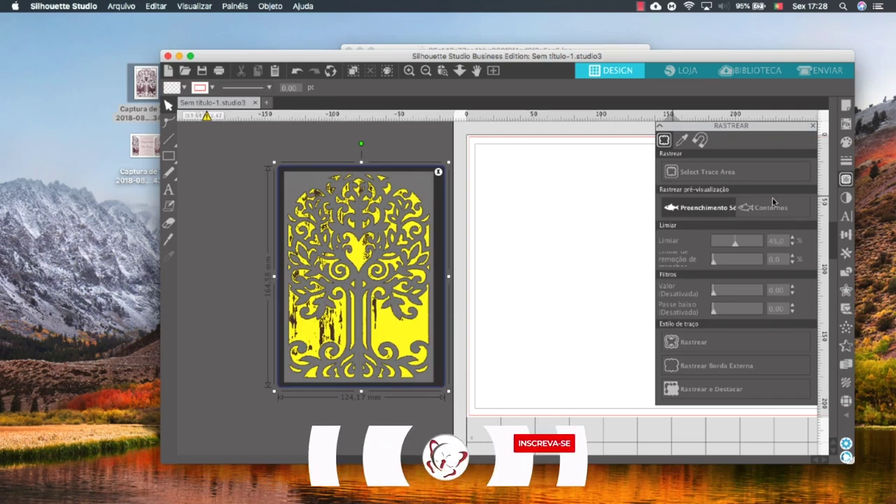
left_click_drag(735, 242, 747, 246)
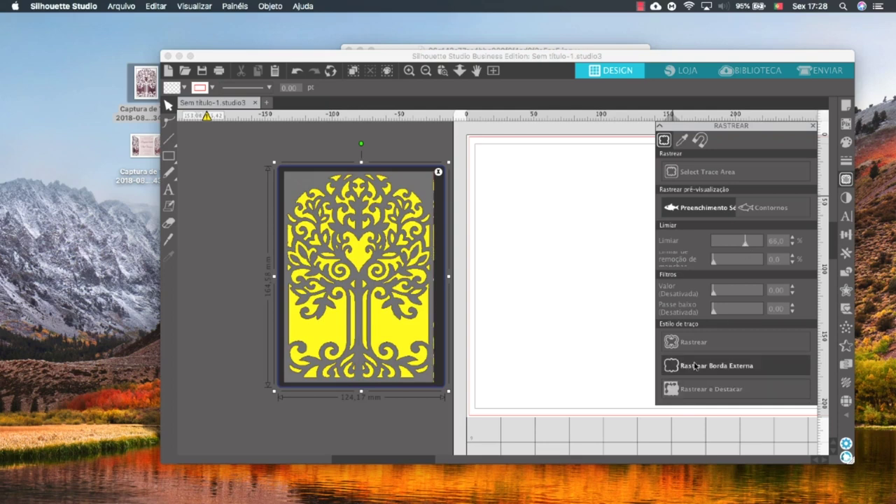
left_click(693, 343)
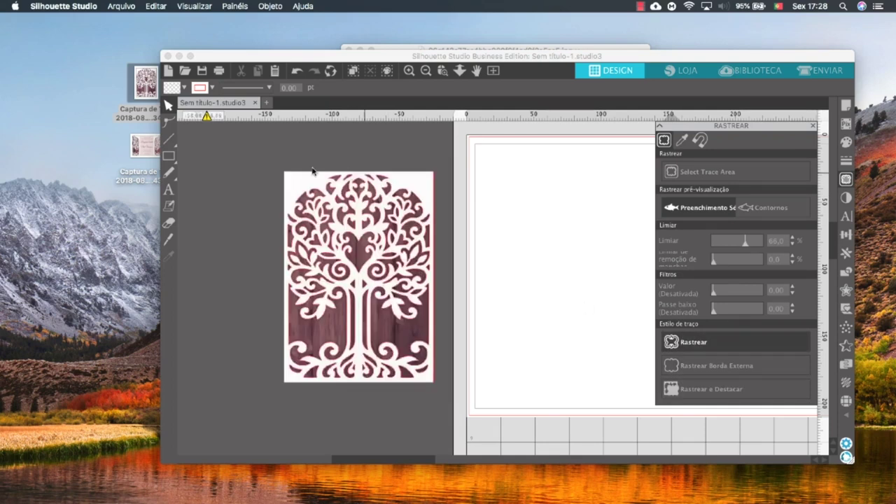
Move the tree picture off its traced outlines, inspect the cut lines, and place the picture to their left
left_click_drag(290, 178, 508, 203)
left_click(416, 236)
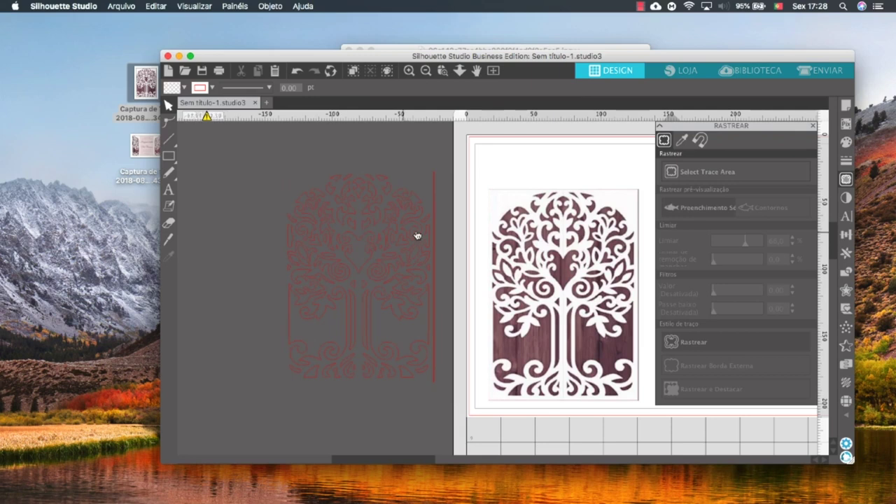
scroll(385, 244, "up", 2)
scroll(388, 249, "up", 3)
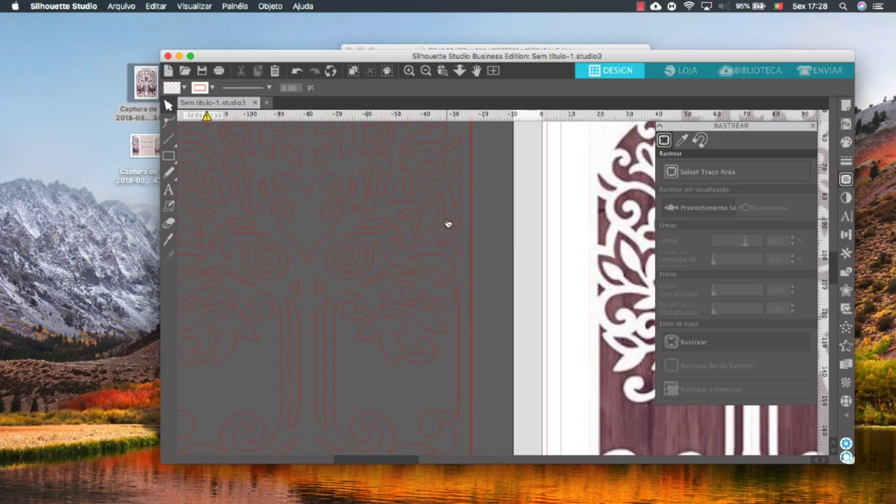
scroll(449, 224, "down", 2)
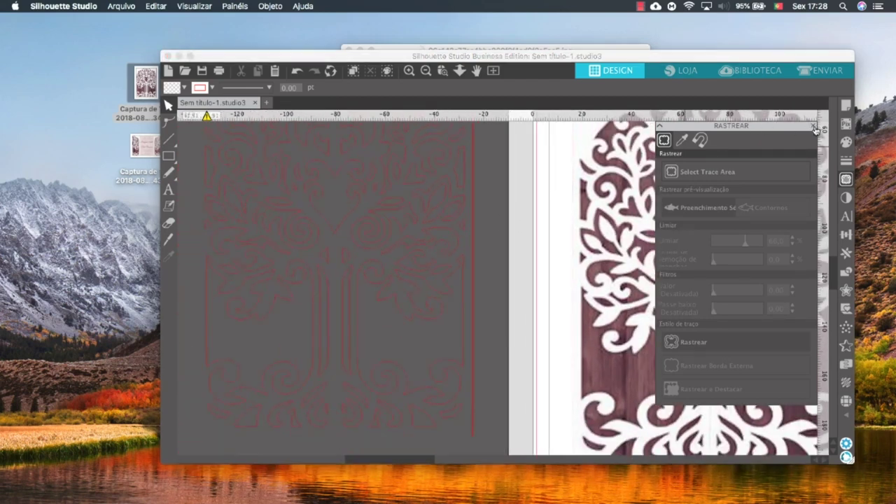
left_click(809, 128)
scroll(717, 225, "down", 4)
left_click_drag(718, 224, 287, 175)
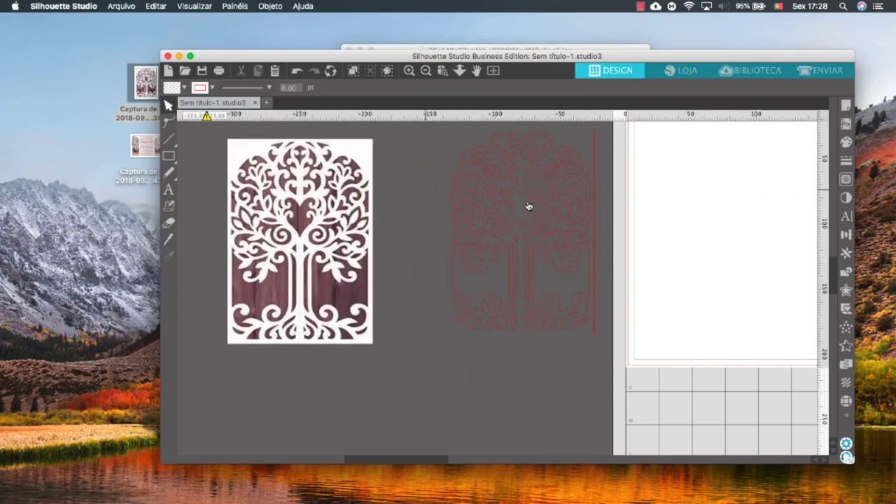
Move the traced tree outlines closer to the original picture for comparison
left_click(560, 201)
scroll(567, 206, "up", 1)
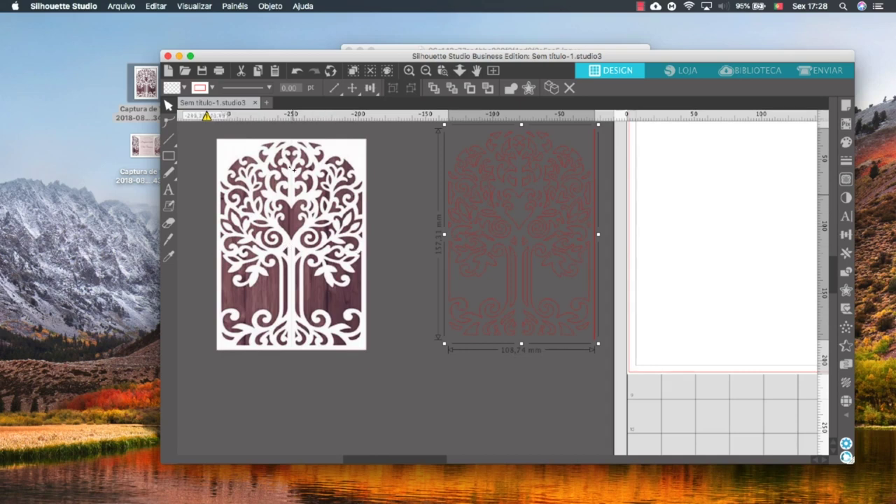
scroll(469, 220, "up", 1)
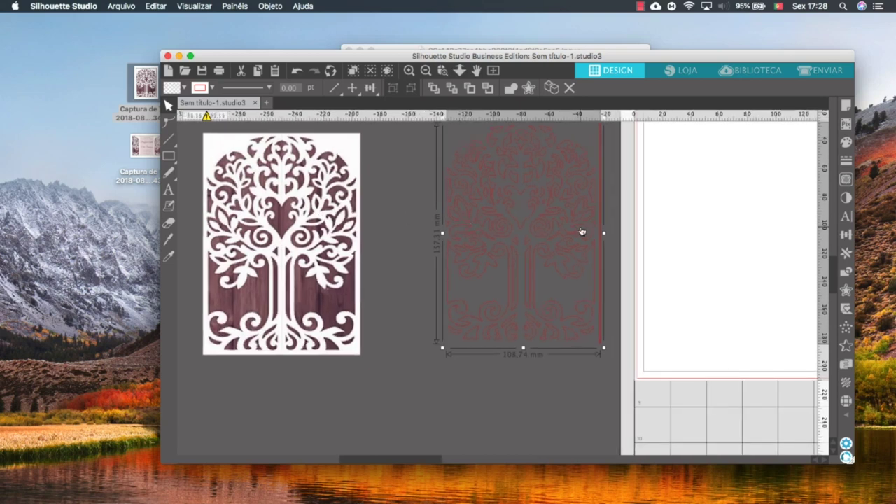
left_click_drag(565, 244, 501, 281)
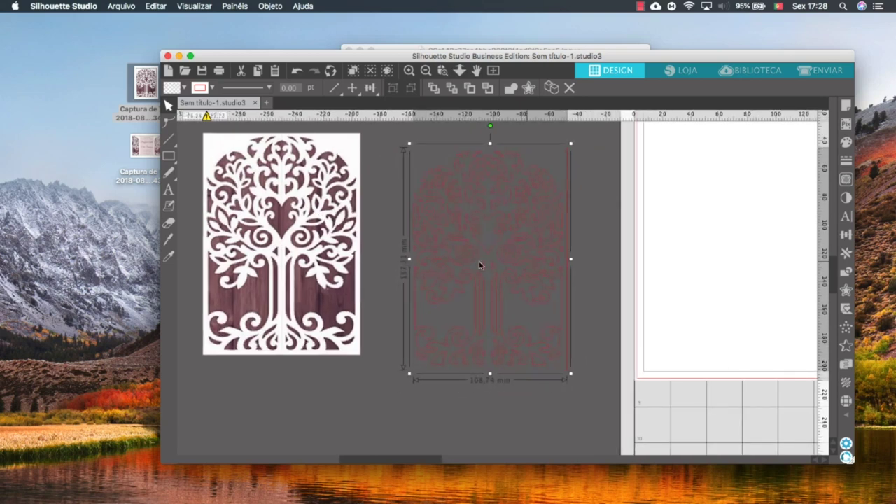
left_click(310, 227)
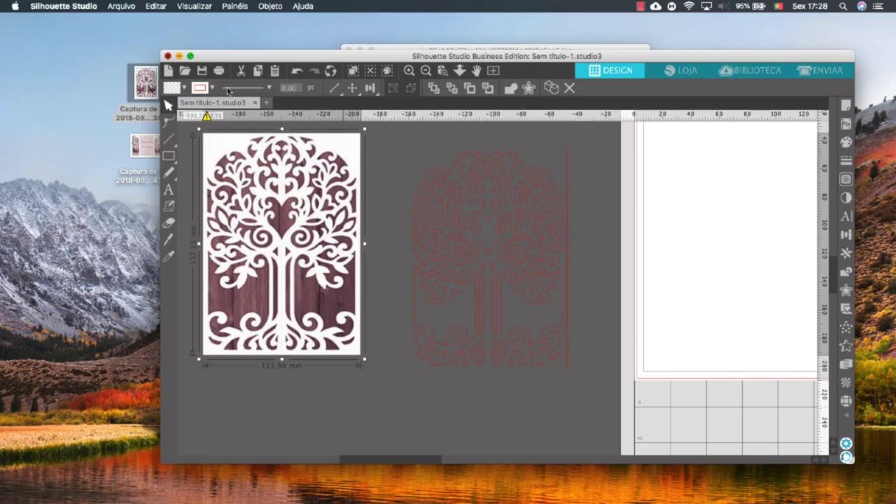
Cancel closing the unsaved document and minimize the Silhouette Studio window
left_click(168, 56)
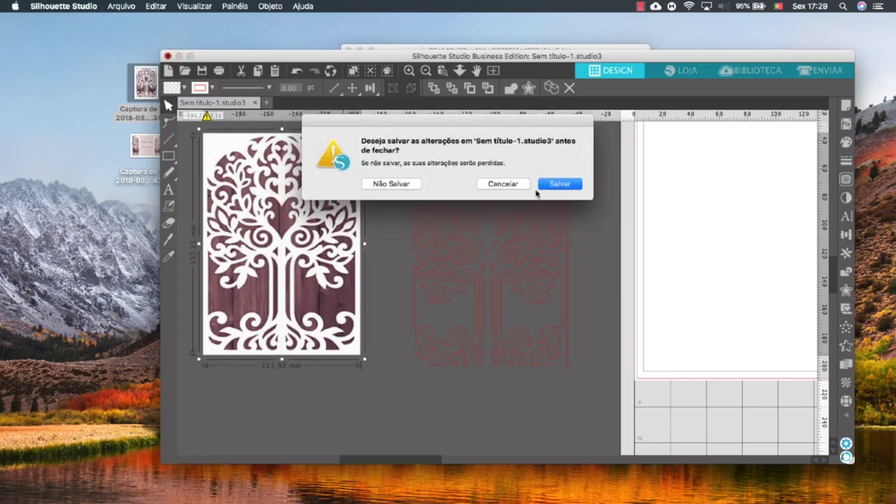
left_click(515, 186)
left_click(179, 56)
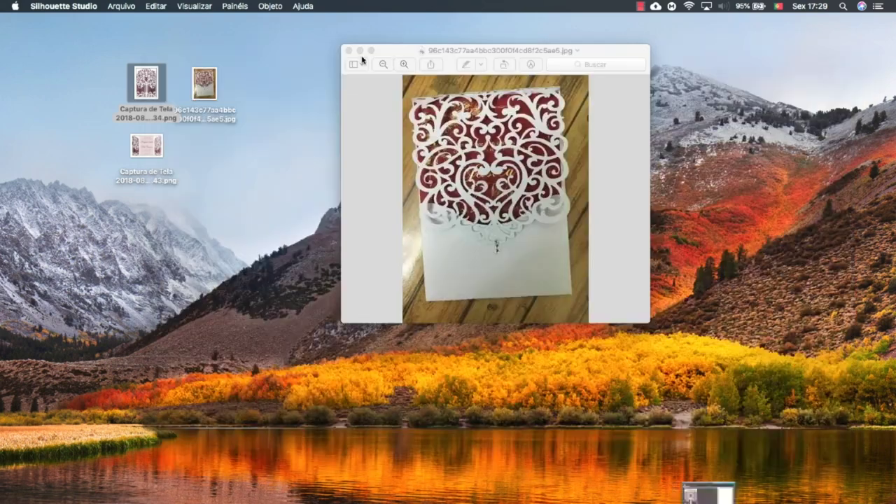
Move the invitation envelope photo's preview window and enlarge it to examine the lace cutout
left_click_drag(439, 50, 253, 34)
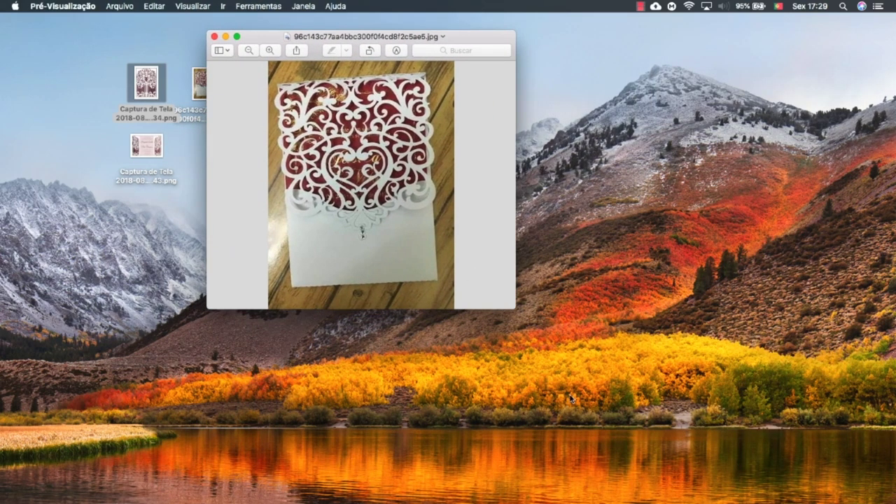
left_click_drag(513, 306, 647, 423)
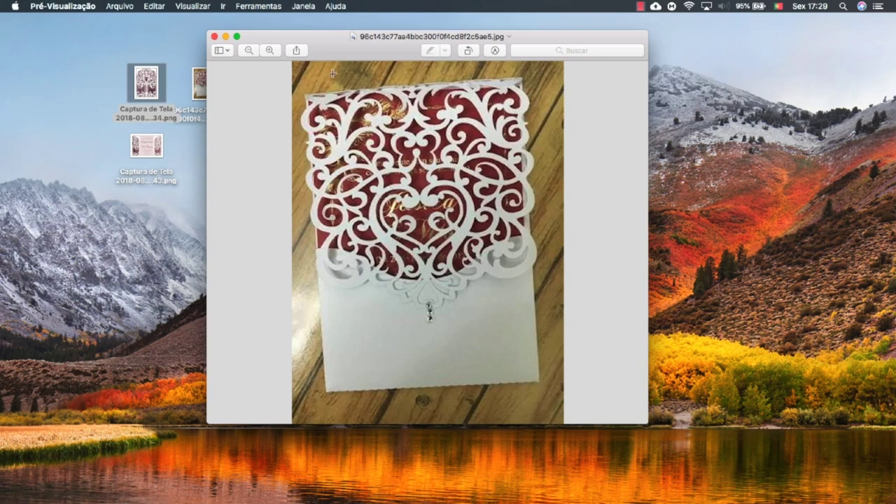
mouse_move(338, 34)
left_mouse_down()
mouse_move(318, 28)
mouse_move(329, 43)
left_mouse_up()
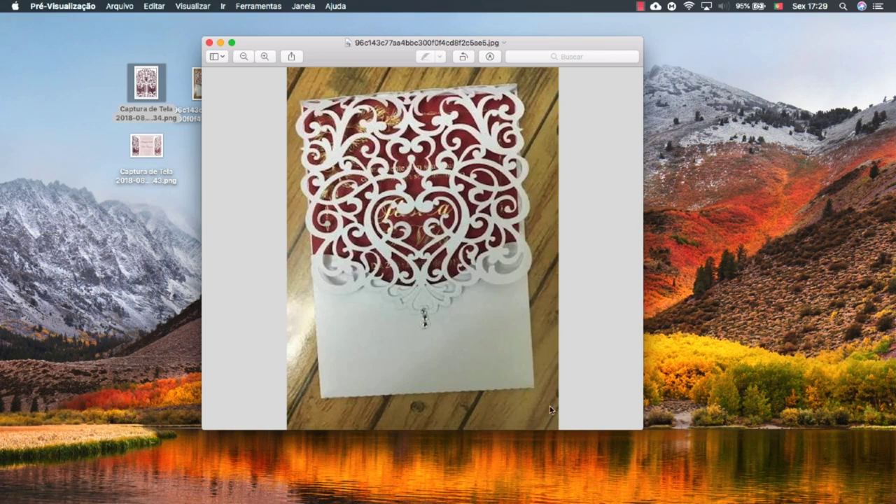
Switch to Photoshop and open the envelope photo from the Recents folder in a Finder window, closing that window once it is loaded
mouse_move(572, 501)
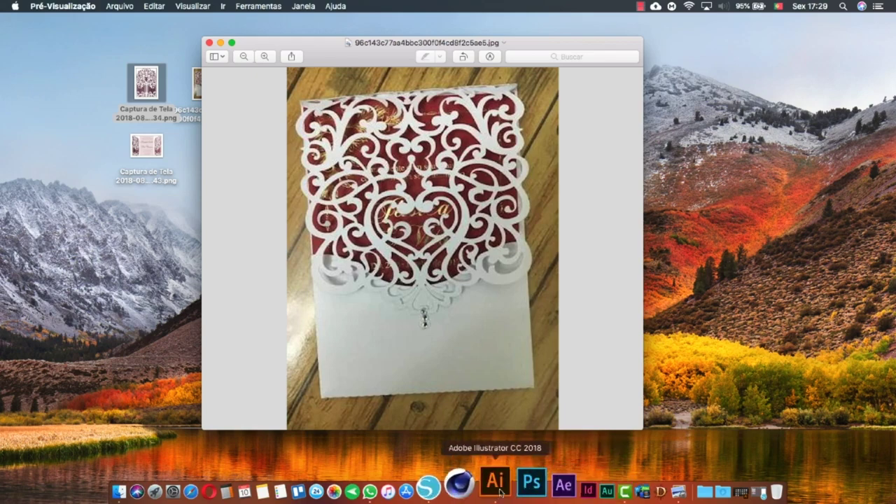
left_click(516, 483)
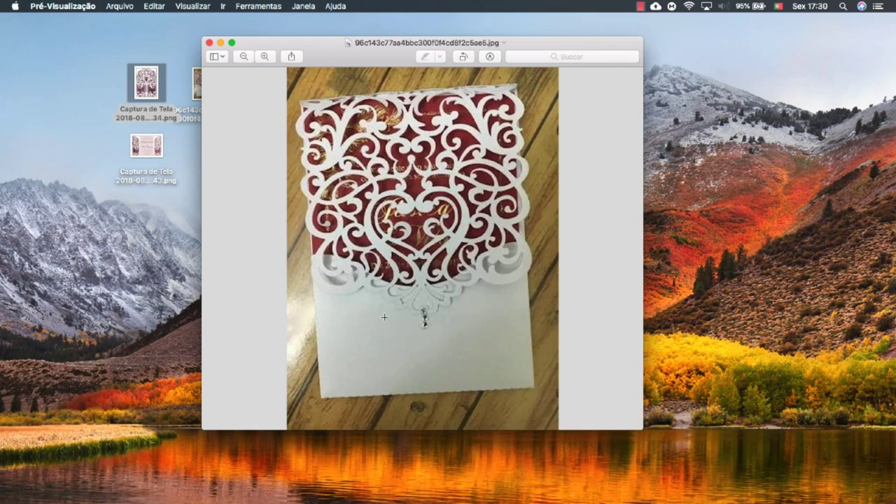
key("super+Tab")
key("super+n")
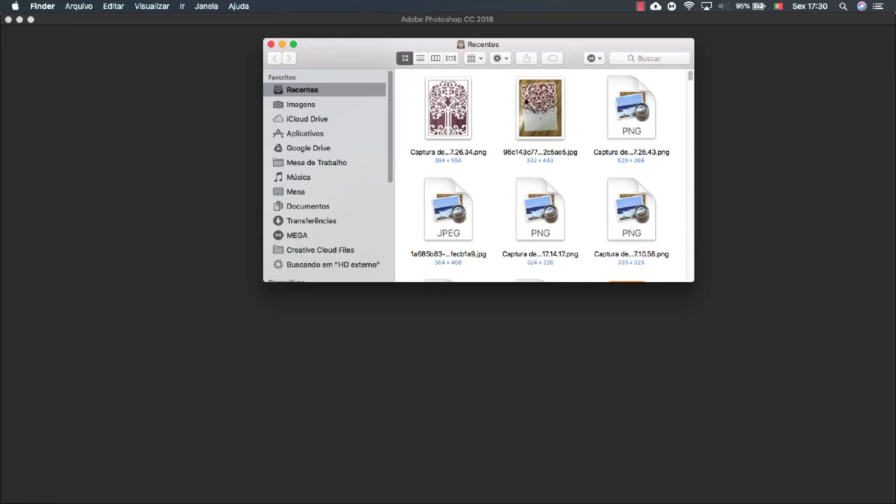
left_click(571, 134)
left_click_drag(553, 48, 355, 116)
left_click_drag(410, 160, 555, 87)
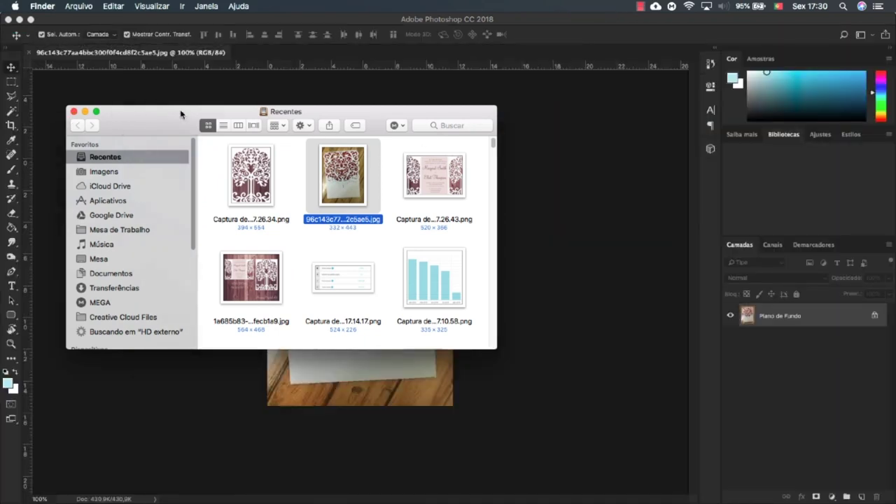
left_click(74, 111)
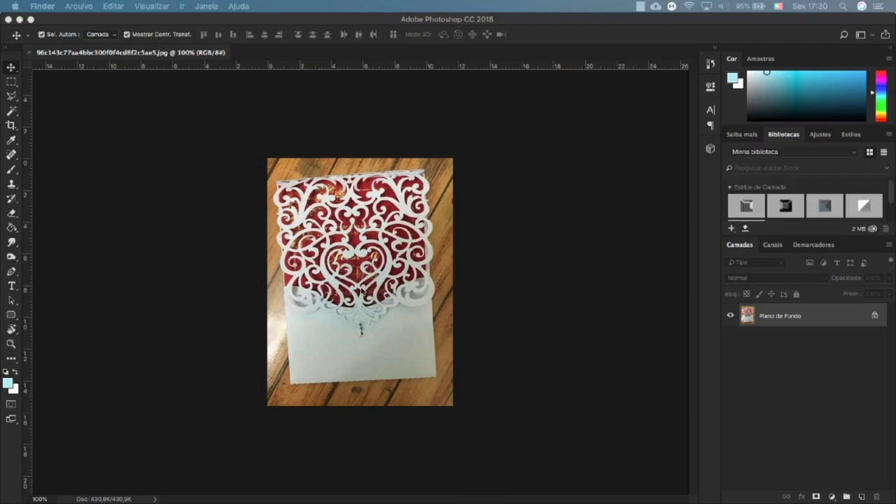
Draw a rectangular marquee around the whole envelope and nudge the selection slightly left
scroll(375, 306, "up", 5)
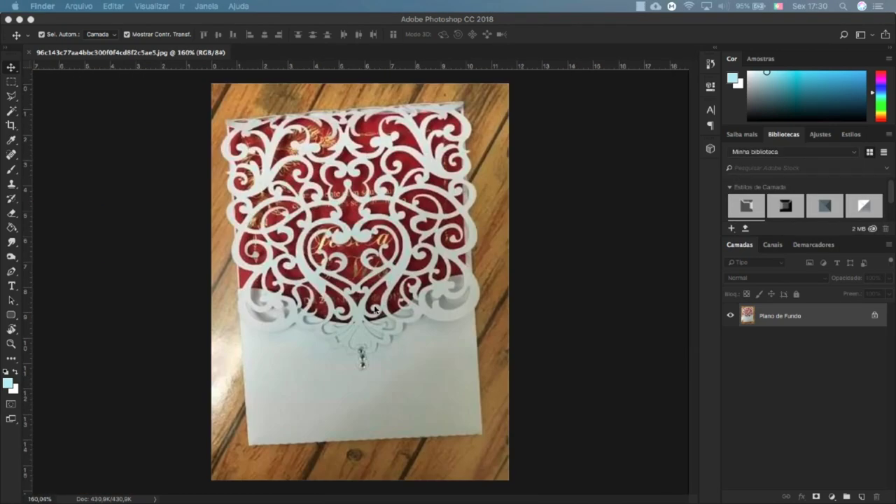
left_click(363, 169)
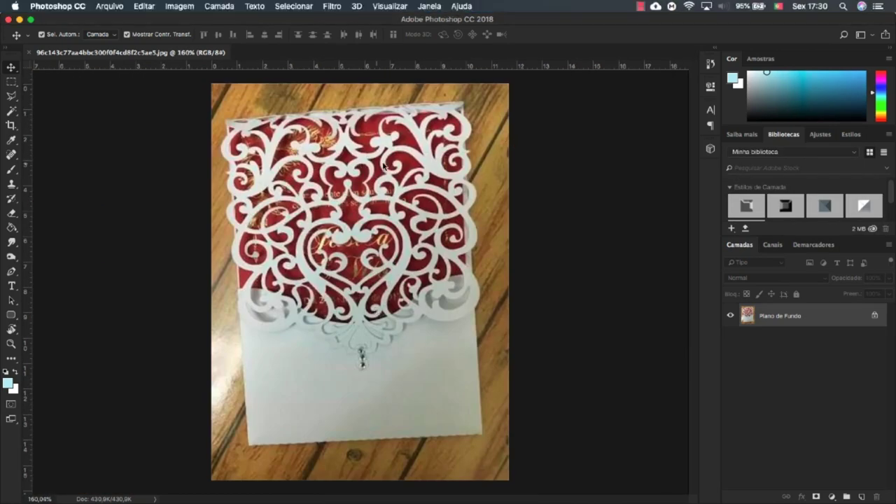
scroll(384, 165, "down", 1)
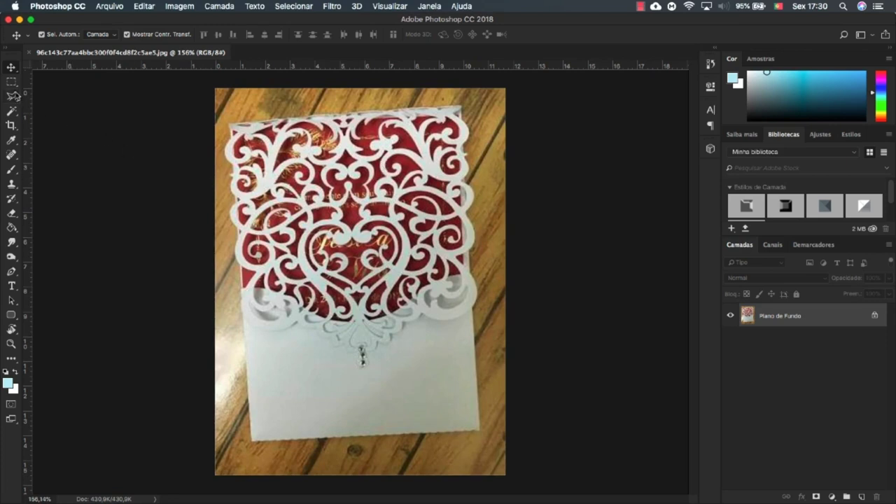
left_click(14, 82)
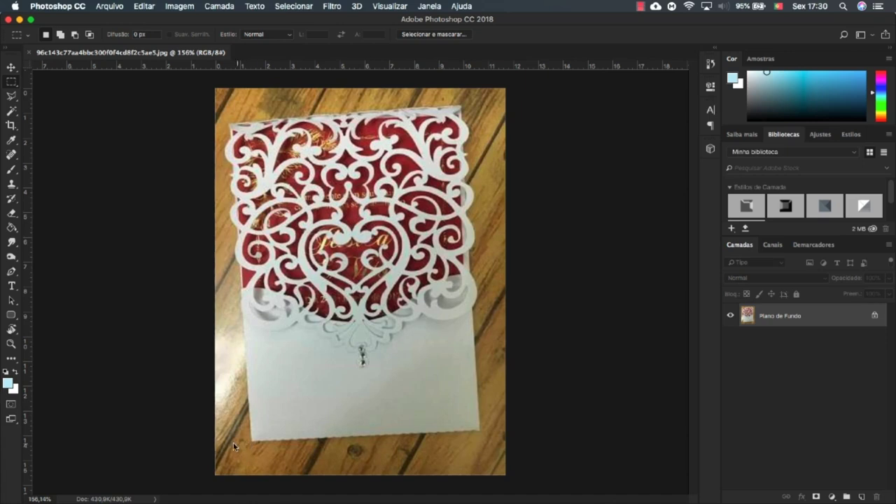
left_click_drag(231, 443, 483, 106)
key("Left")
key("Left")
key("Left")
key("Left")
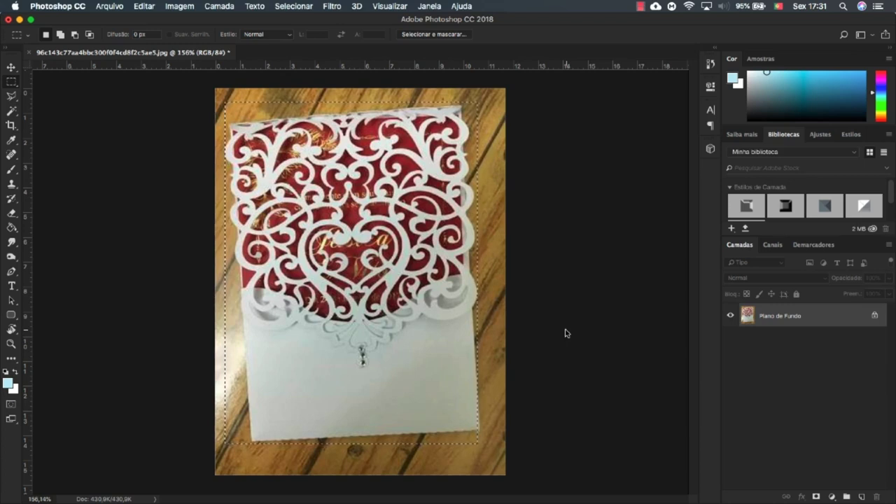
Copy the selected envelope area onto a new layer and delete the background layer
key("super+j")
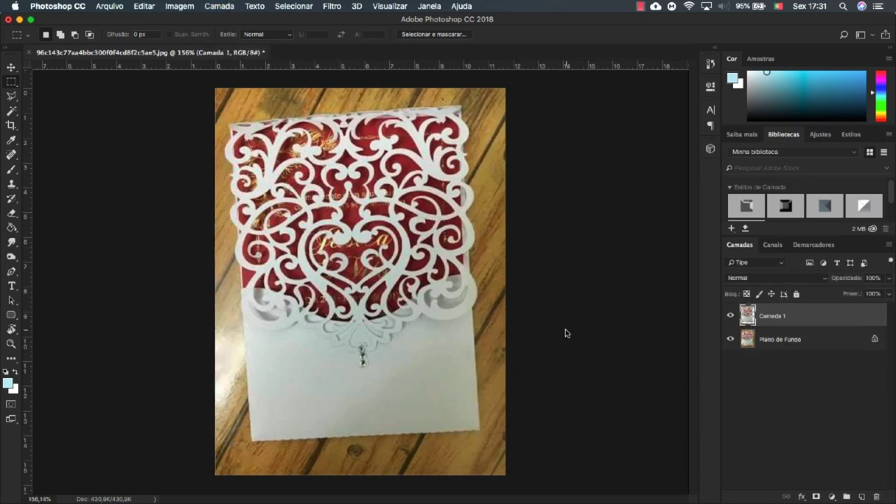
left_click(800, 341)
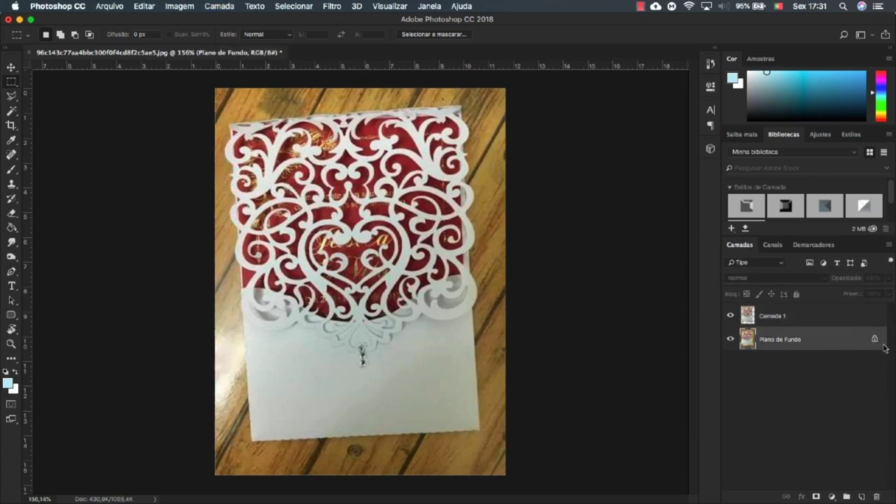
key("BackSpace")
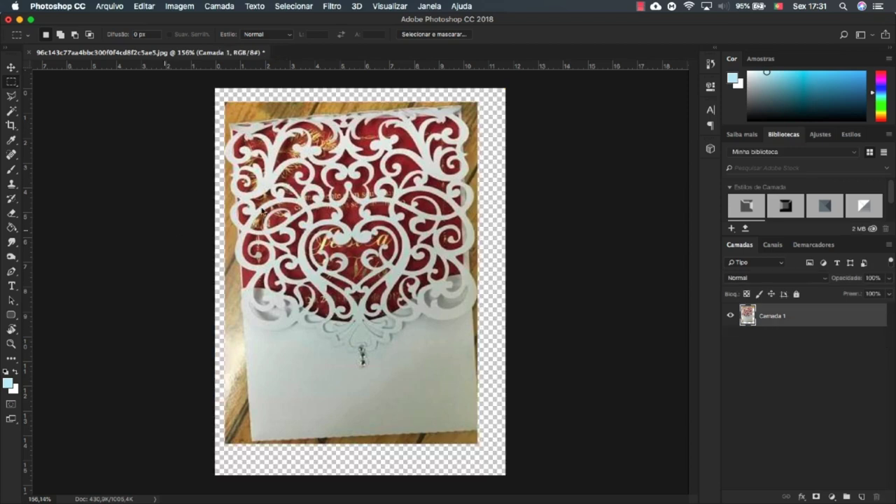
Distort the envelope layer by pulling its two upper corners outward until the envelope's top edge runs level with the canvas
left_click(11, 68)
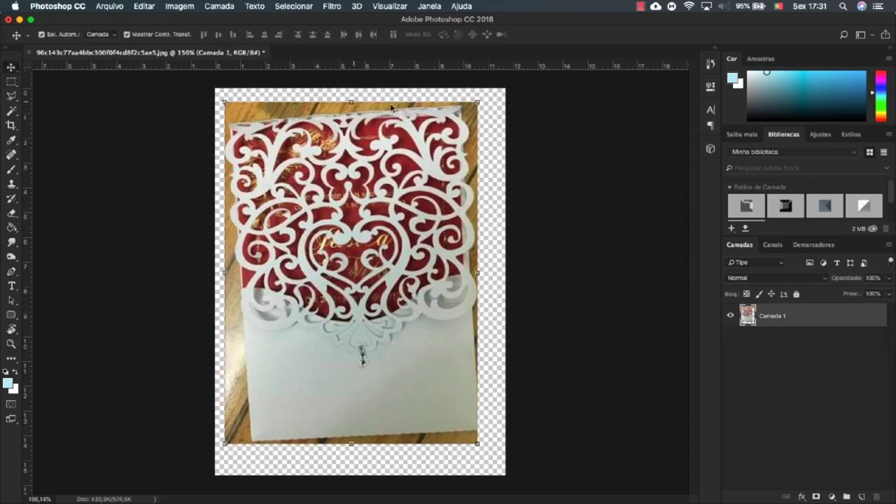
left_click(480, 103)
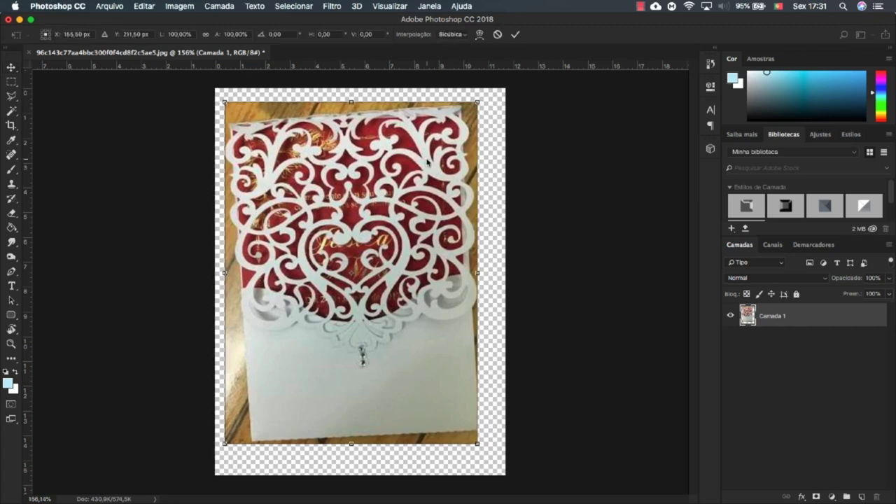
left_click(516, 34)
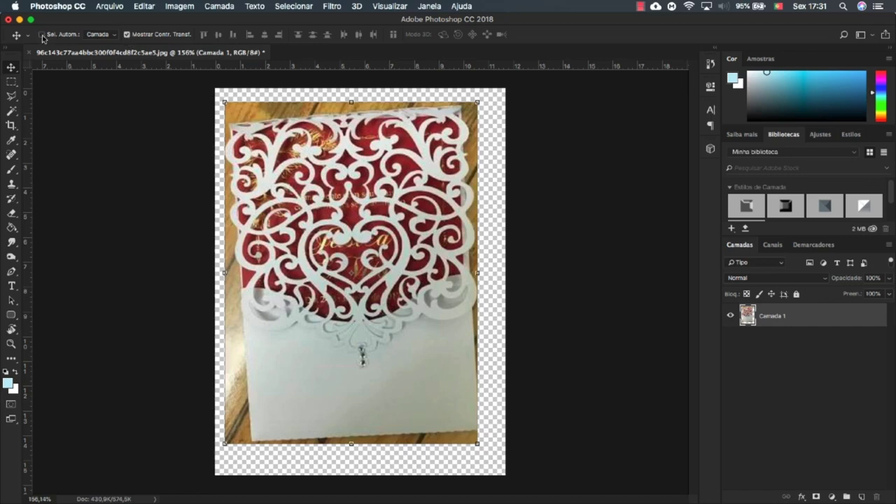
left_click(479, 104)
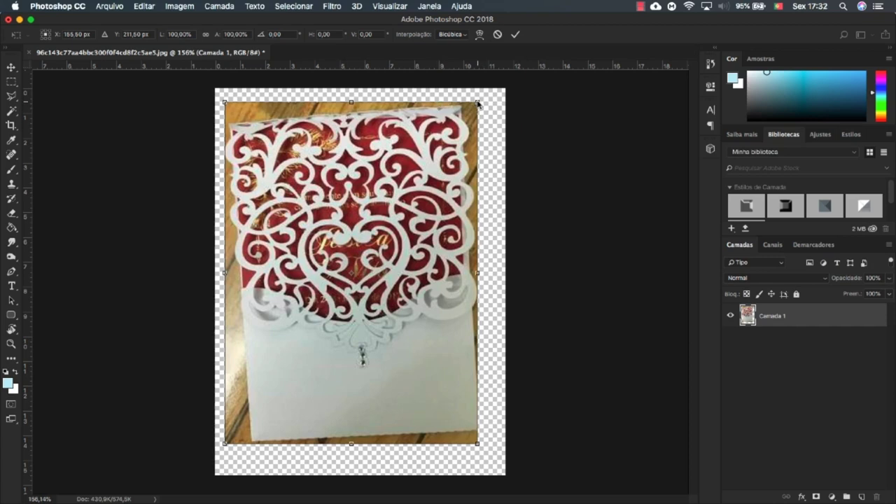
left_click_drag(479, 103, 516, 89)
left_click_drag(224, 102, 210, 68)
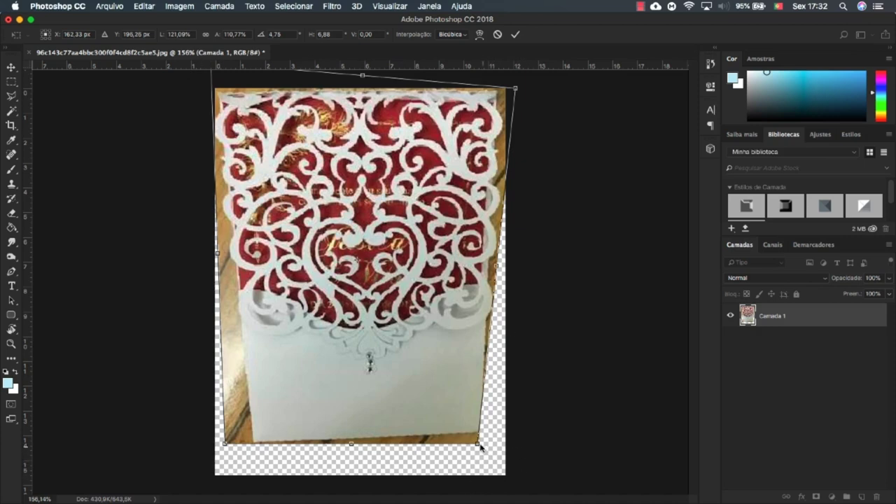
Pull the layer's lower-right corner outward past the canvas and fine-tune both right-hand corners so the envelope's right side stands nearly vertical
left_click_drag(478, 445, 507, 491)
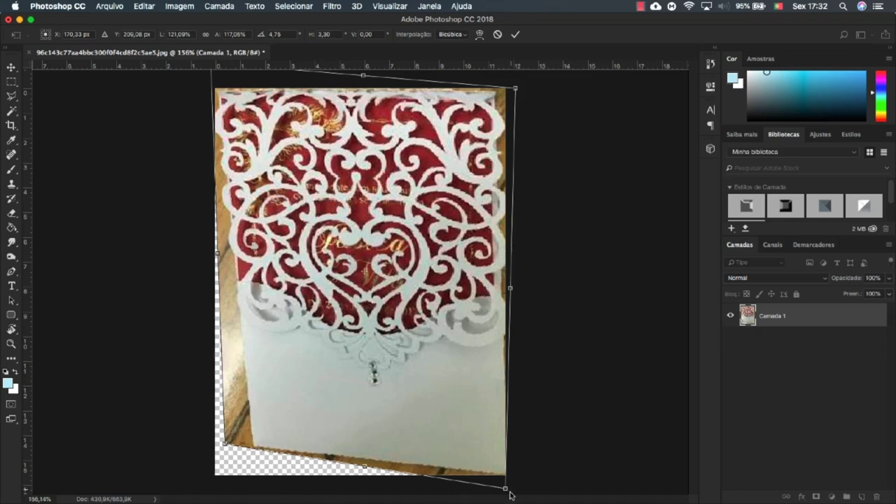
left_click_drag(506, 489, 498, 489)
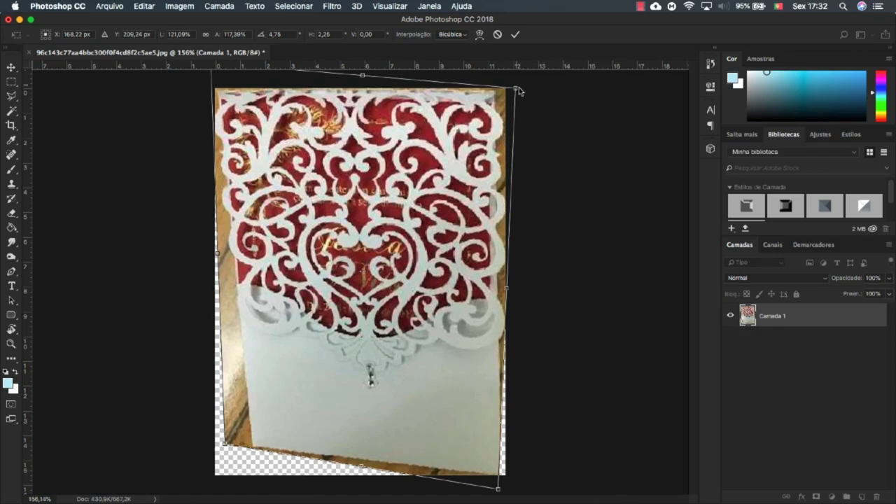
left_click_drag(516, 89, 517, 89)
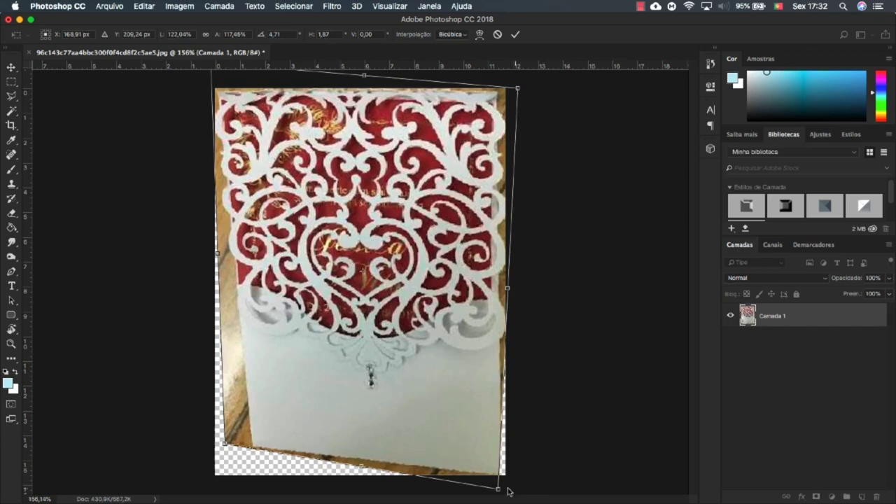
left_click_drag(498, 490, 496, 489)
Pull the lower-left corner outward until the envelope's left side is upright, adjust the upper-left corner slightly, and apply the distortion
left_click_drag(225, 444, 184, 482)
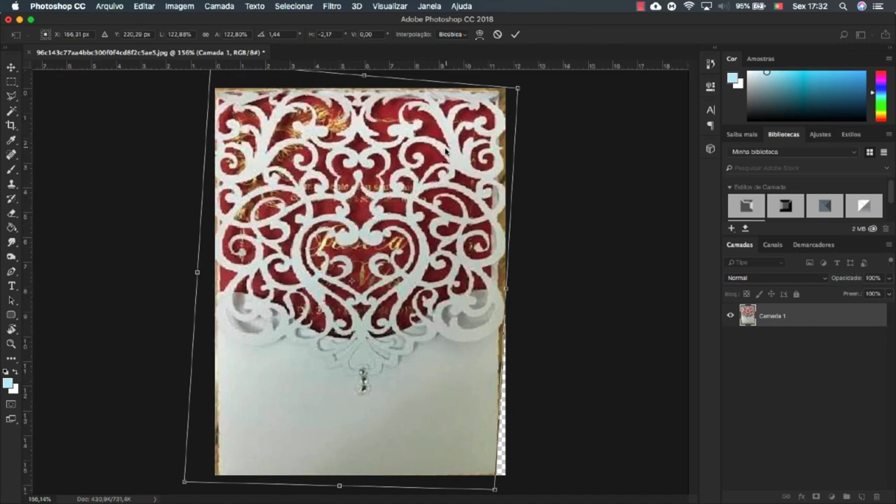
key("super+minus")
left_click_drag(227, 89, 231, 87)
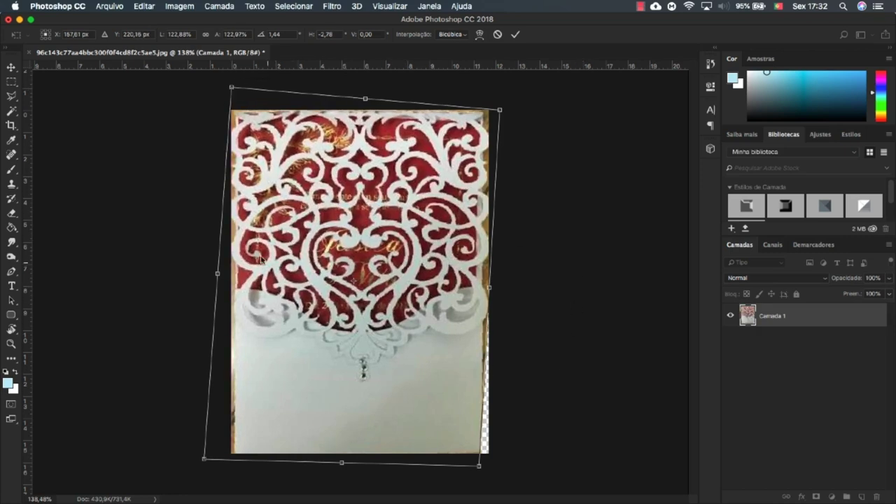
left_click(517, 35)
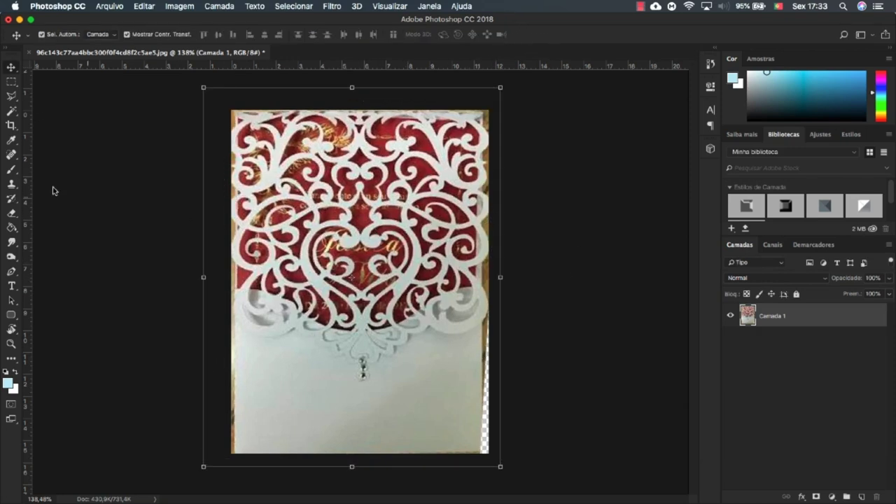
Place a vertical guide through the lace's centre, distort the layer's corners slightly to align the design with it, and apply the transform
left_click_drag(27, 177, 364, 183)
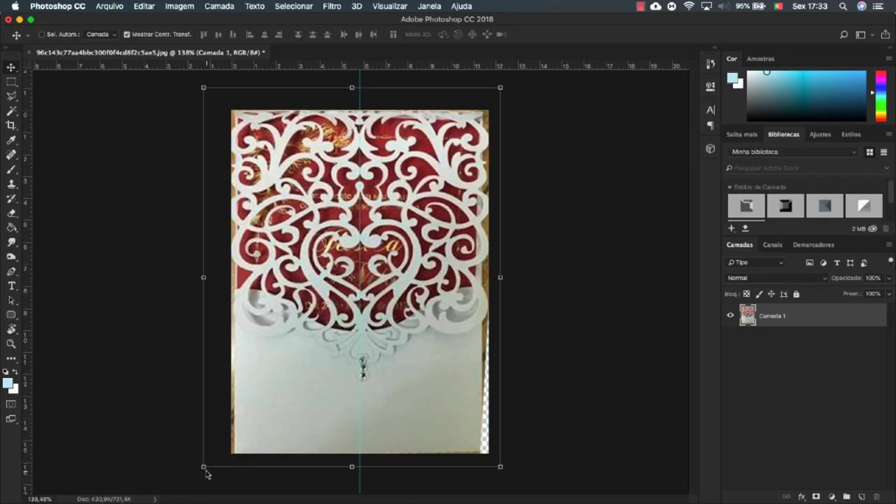
left_click_drag(203, 468, 200, 466)
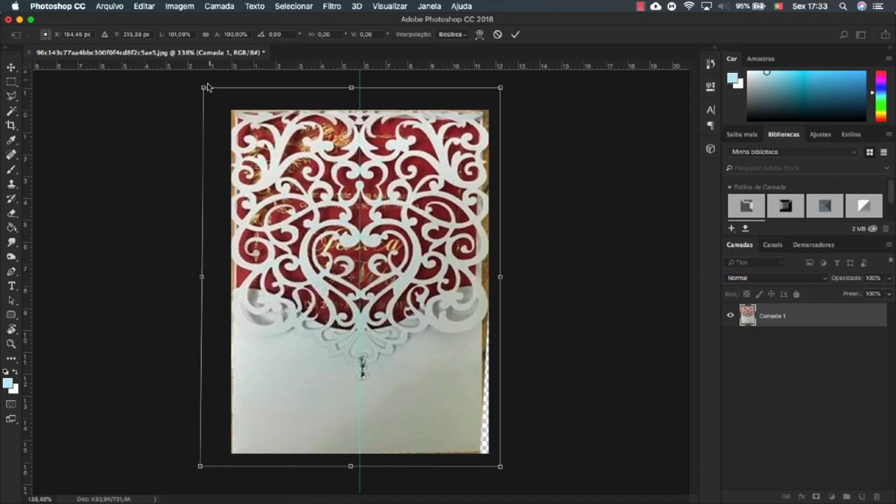
left_click_drag(206, 87, 208, 90)
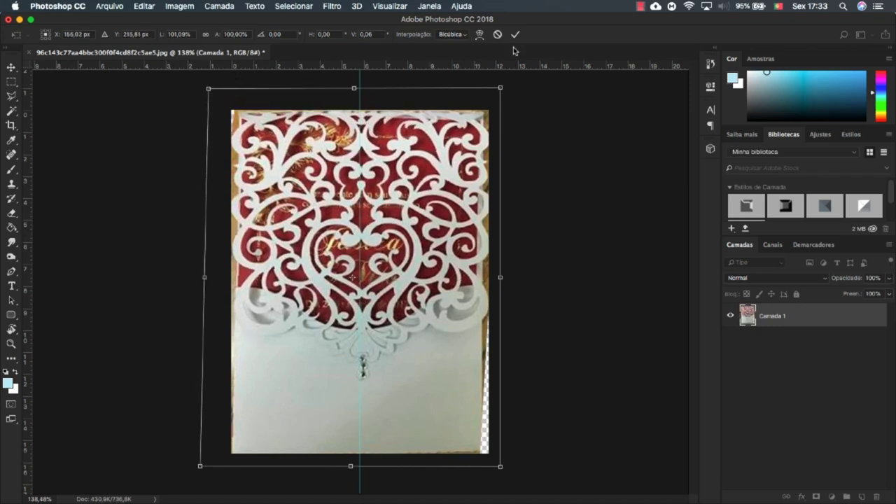
left_click_drag(500, 470, 499, 470)
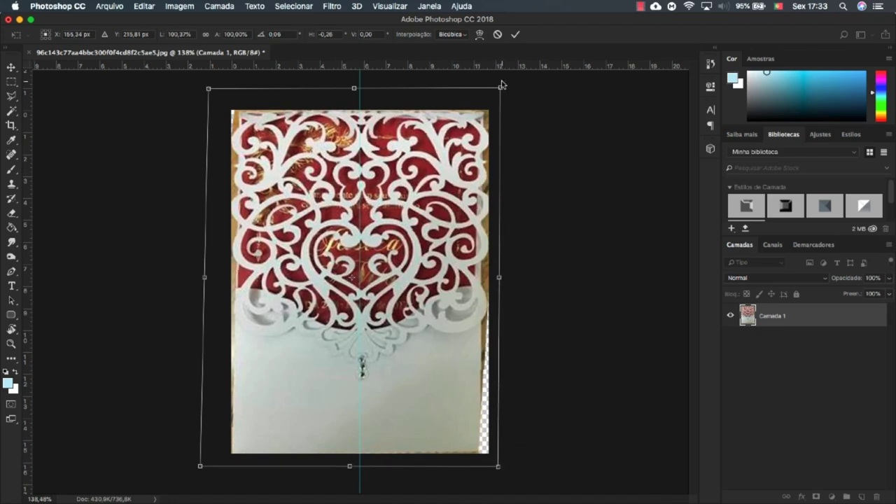
left_click(516, 35)
left_click(560, 210)
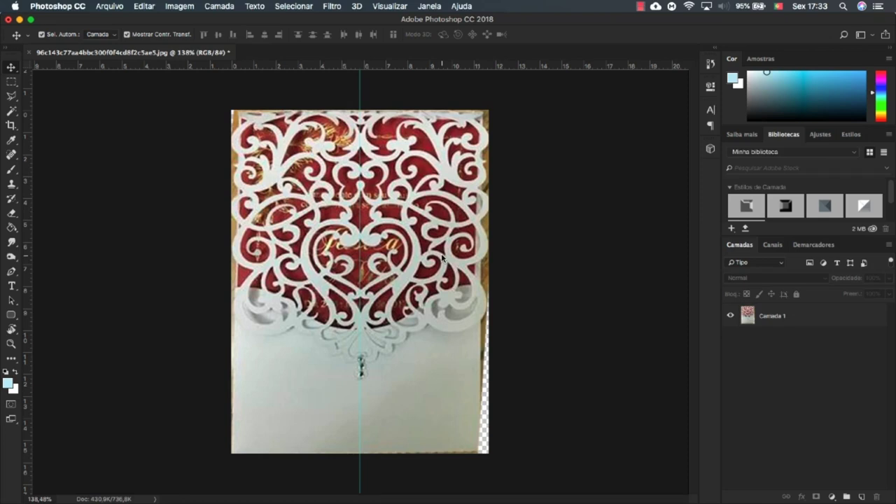
Save the straightened photo to the Mesa folder as a JPEG copy with maximum quality 12
key("super")
key("super+s")
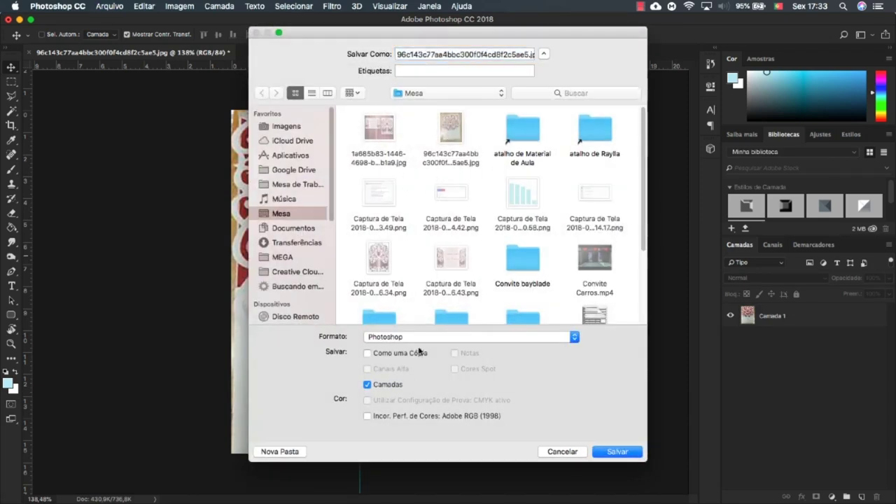
left_click(404, 339)
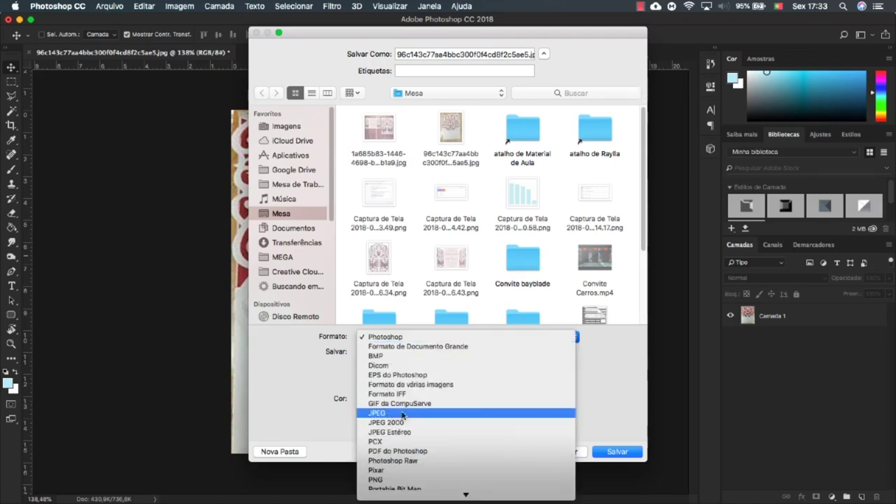
left_click(404, 414)
left_click(604, 453)
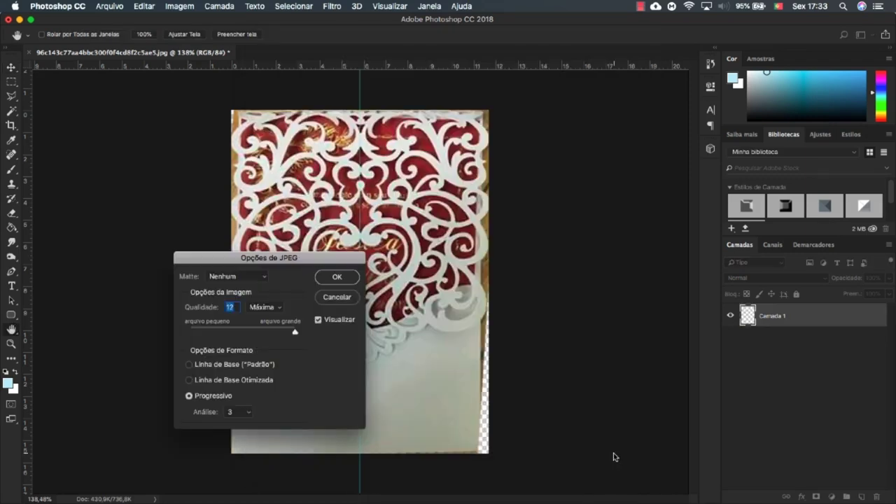
left_click(338, 277)
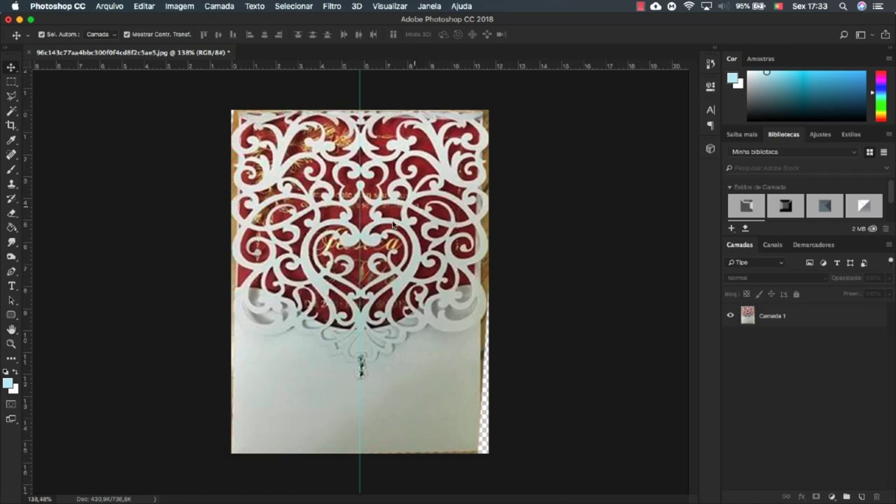
Minimize Photoshop, replace the old preview, and open the original and straightened envelope photos side by side
left_click(20, 19)
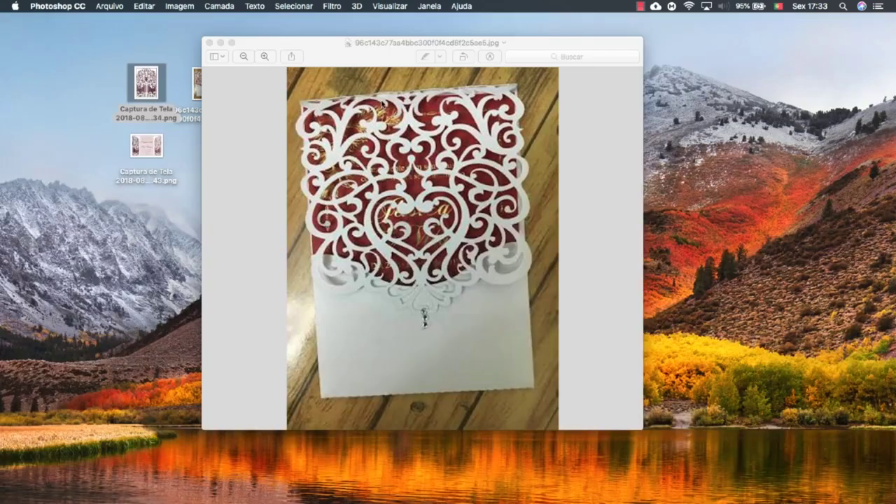
left_click(211, 54)
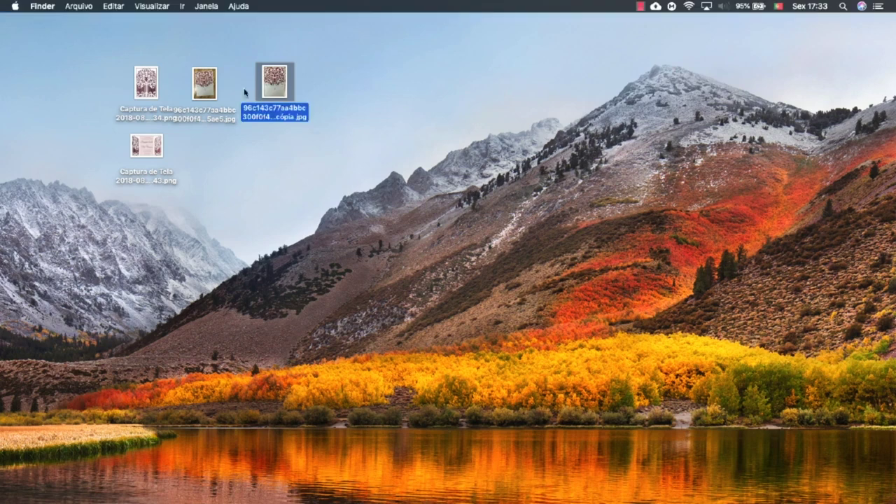
double_click(208, 88)
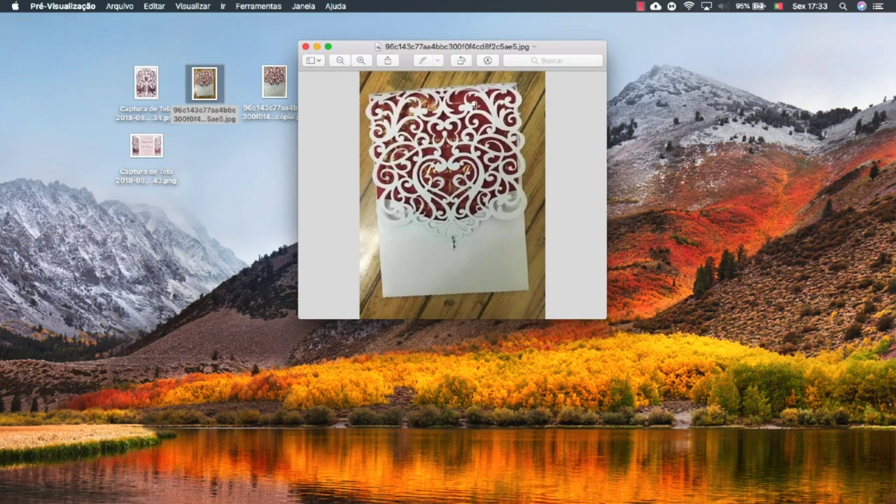
left_click_drag(476, 50, 533, 41)
left_click(275, 83)
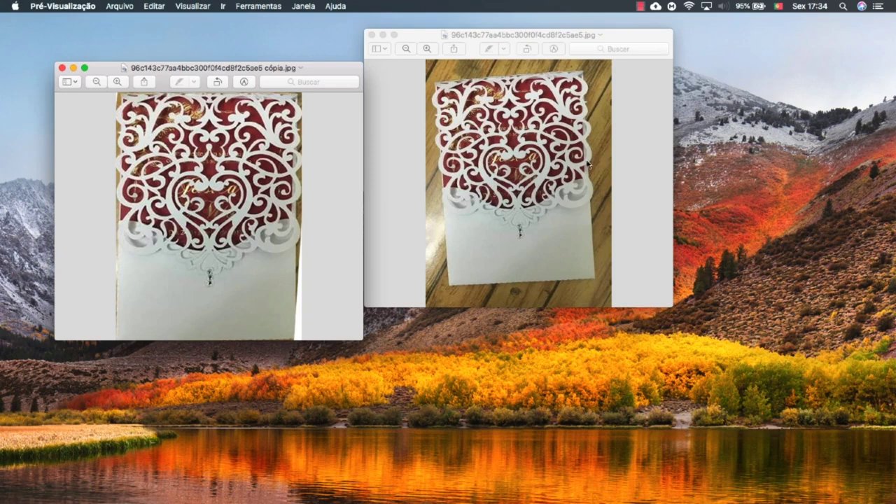
Reopen the straightened copy's preview, move it beside the original to compare them, and close the copy
left_click(62, 68)
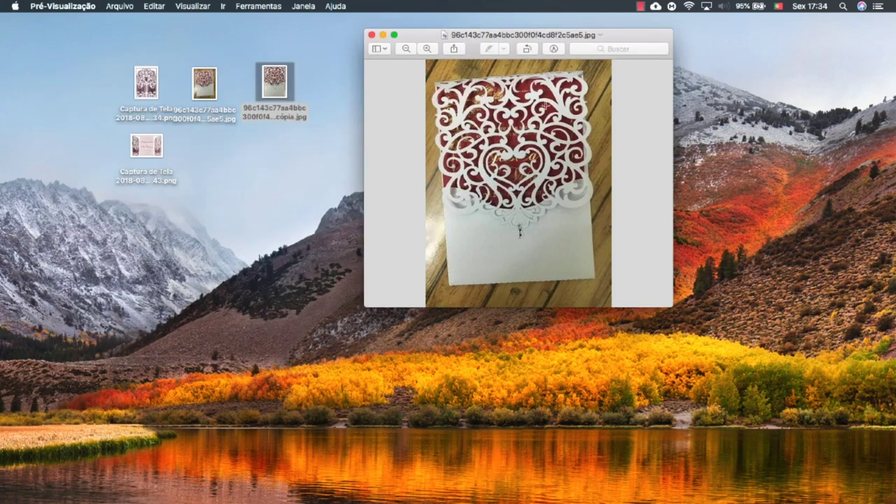
double_click(272, 84)
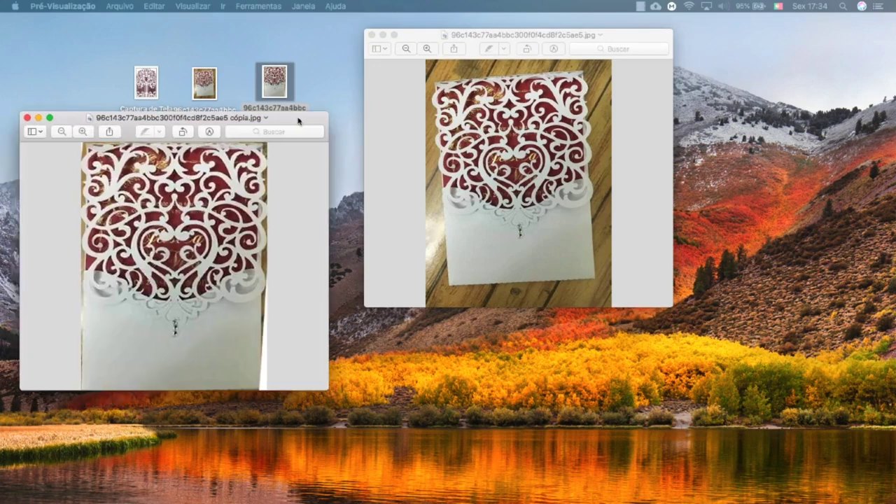
left_click_drag(301, 119, 390, 118)
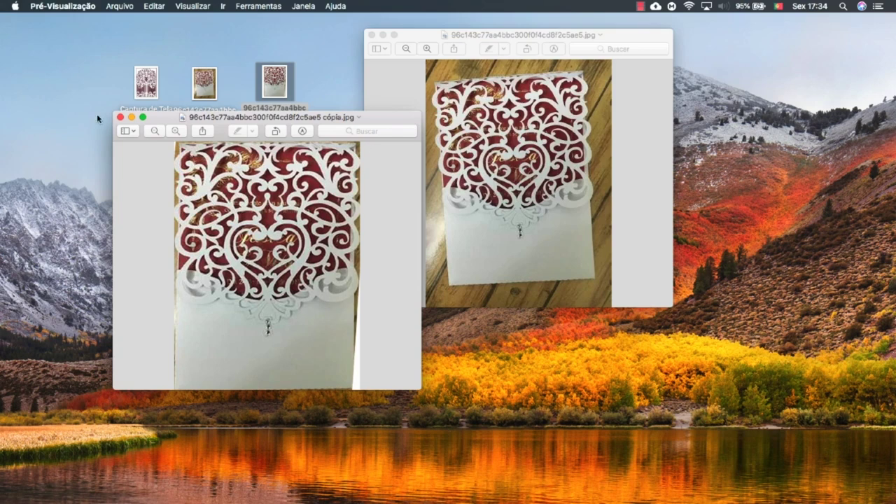
left_click(120, 117)
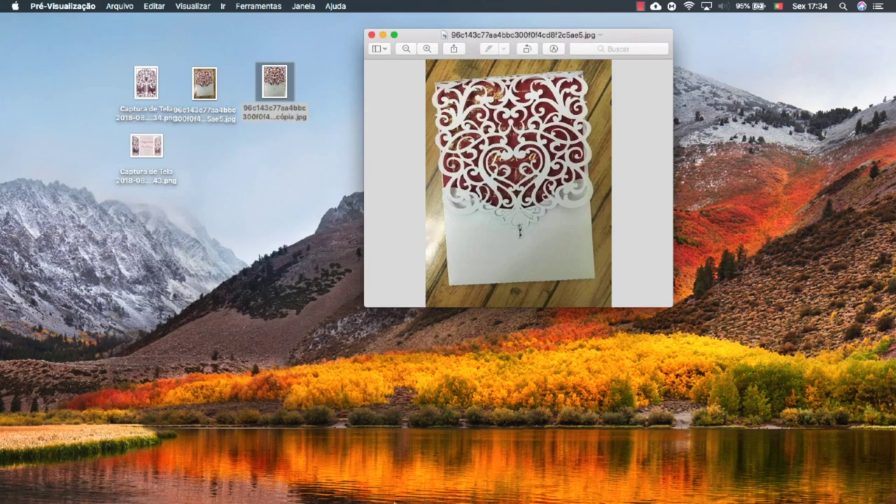
Switch to Silhouette Studio, place the straightened envelope copy from the desktop onto the page, and bring the whole window back into view
left_click(480, 483)
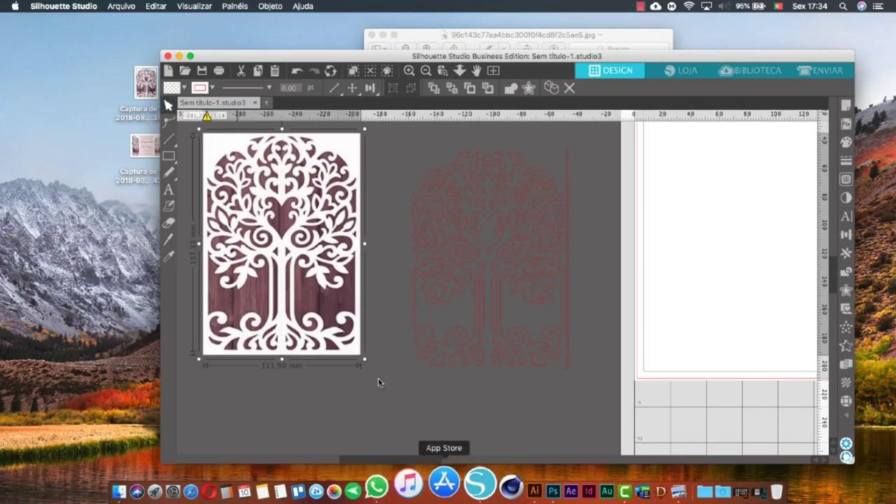
left_click_drag(304, 60, 452, 59)
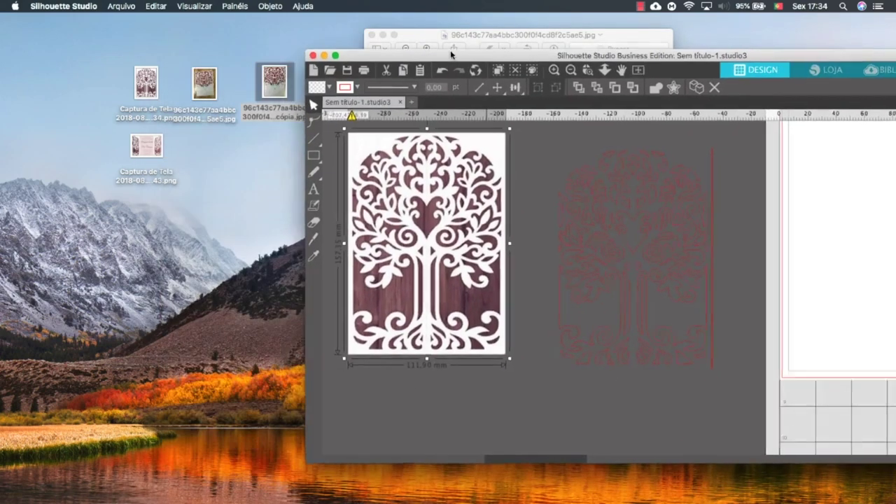
left_click_drag(274, 82, 748, 259)
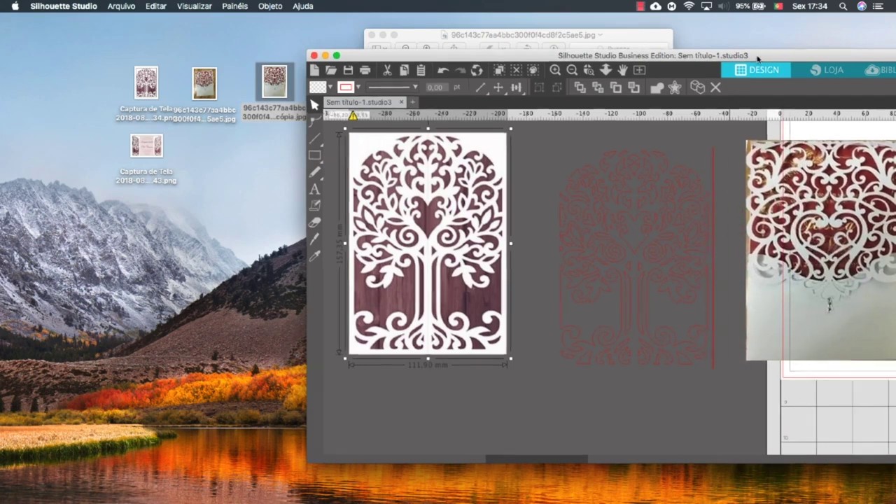
left_click_drag(758, 56, 474, 41)
left_click_drag(560, 207, 587, 207)
left_click(638, 114)
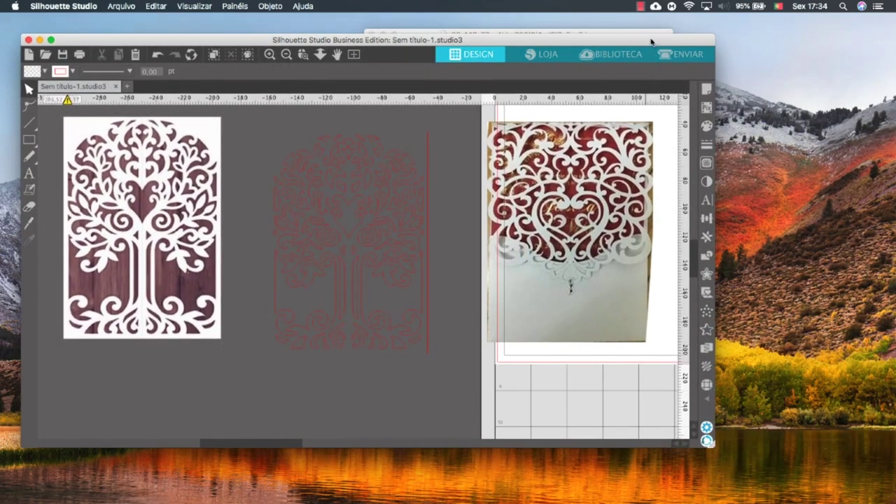
Enlarge the window to fill the screen and select a trace area around the whole straightened envelope photo
left_click_drag(654, 42, 654, 41)
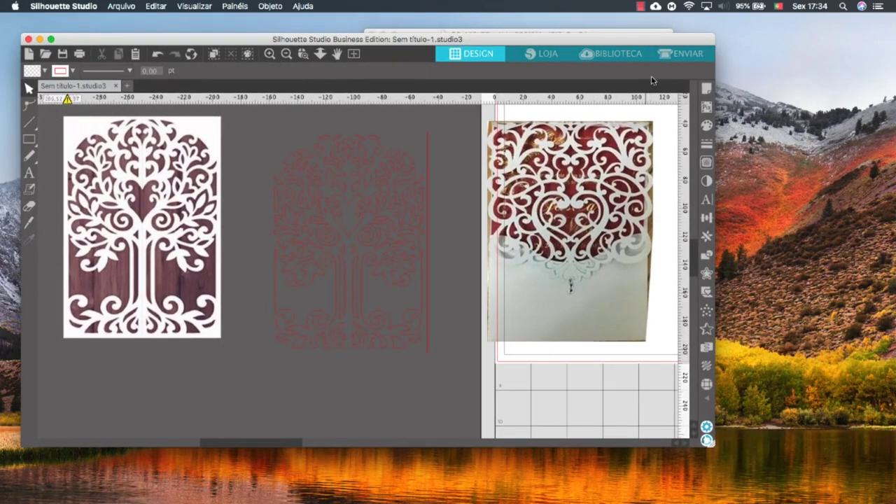
double_click(635, 40)
left_click(889, 107)
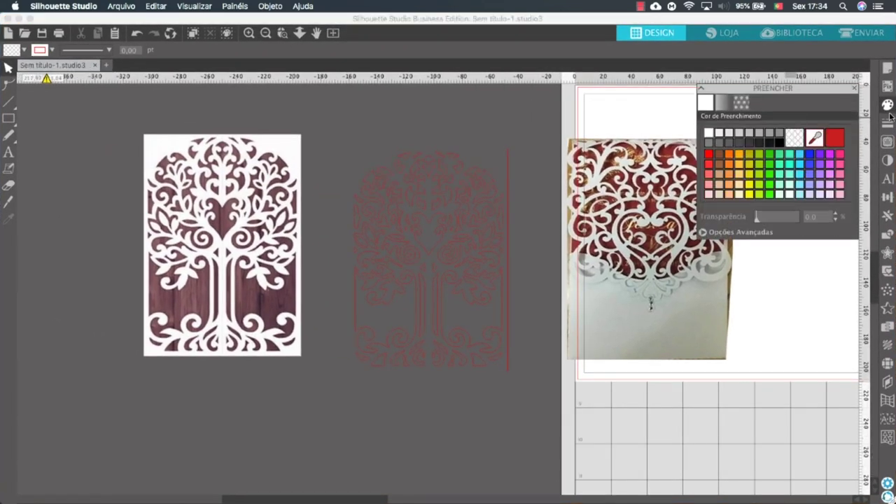
left_click(888, 142)
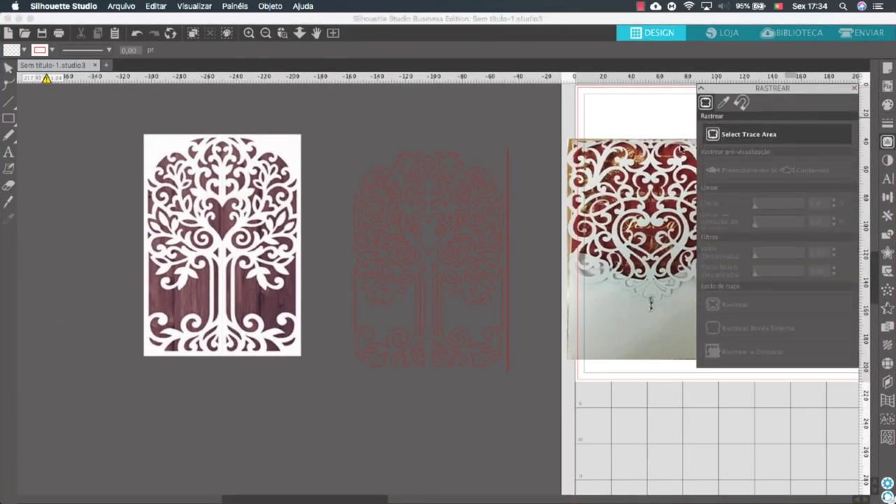
mouse_move(555, 124)
left_mouse_down()
mouse_move(616, 227)
mouse_move(774, 390)
mouse_move(777, 381)
left_mouse_up()
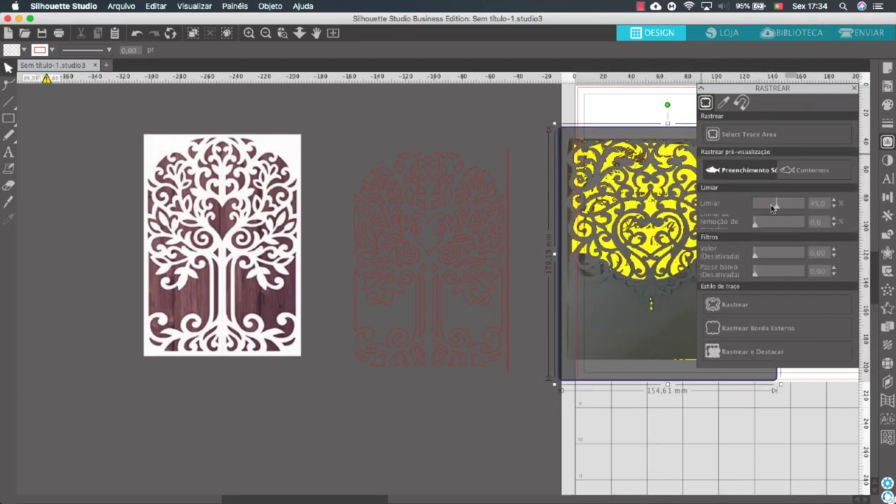
Try trace thresholds of 53% and 66% on the envelope photo, and dismiss the trace area without tracing
left_click_drag(776, 208, 779, 209)
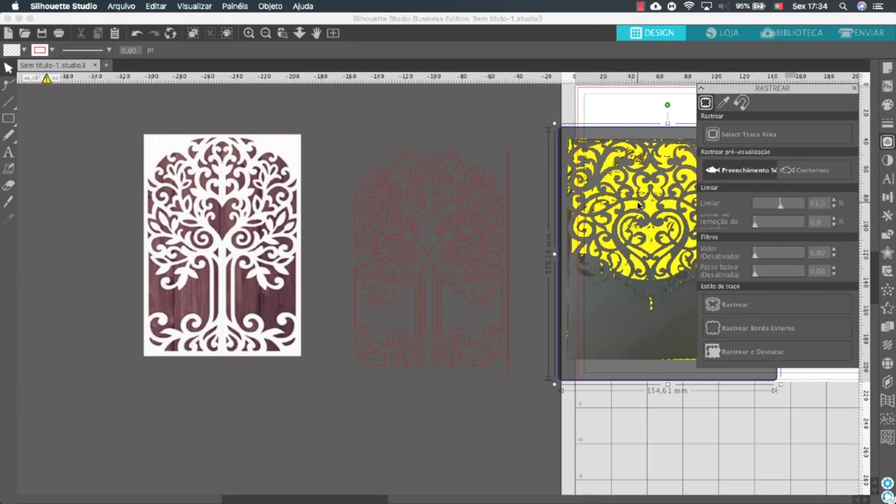
scroll(638, 204, "up", 3)
scroll(639, 204, "up", 3)
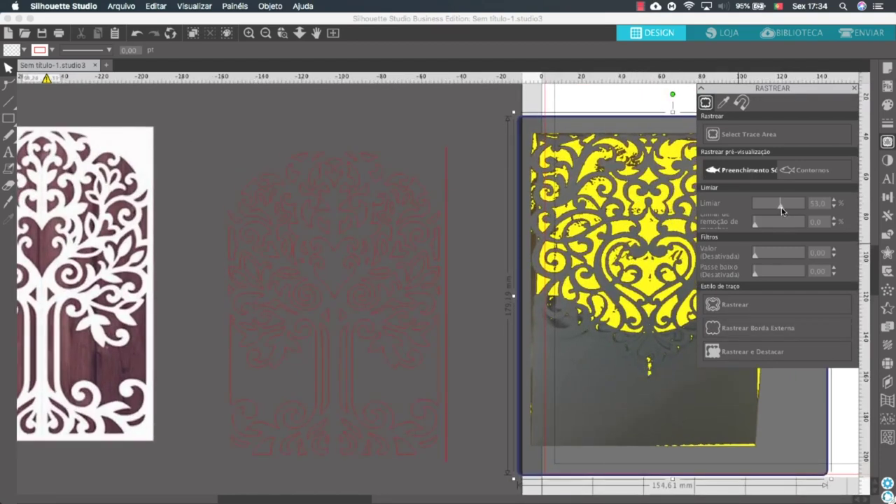
left_click_drag(782, 209, 787, 211)
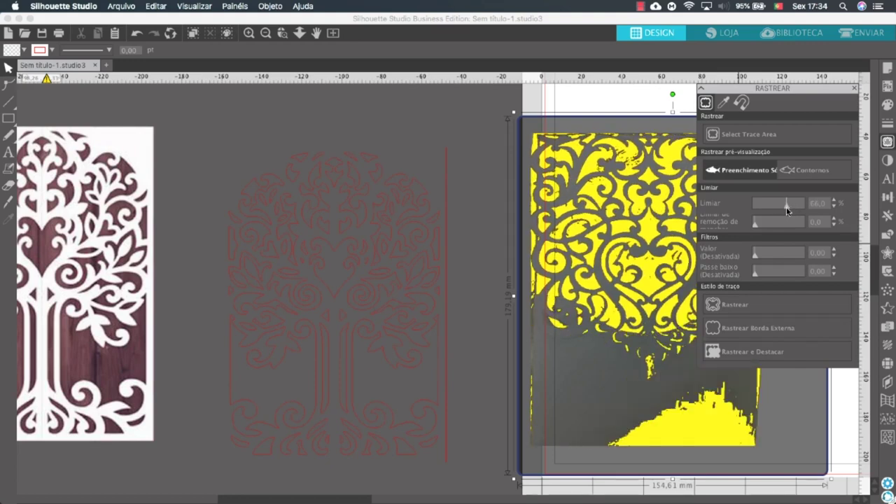
left_click(854, 92)
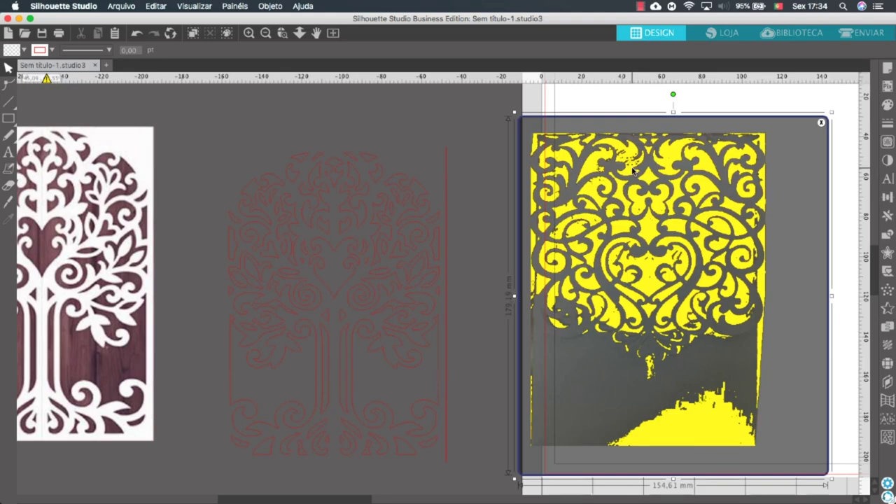
left_click(821, 124)
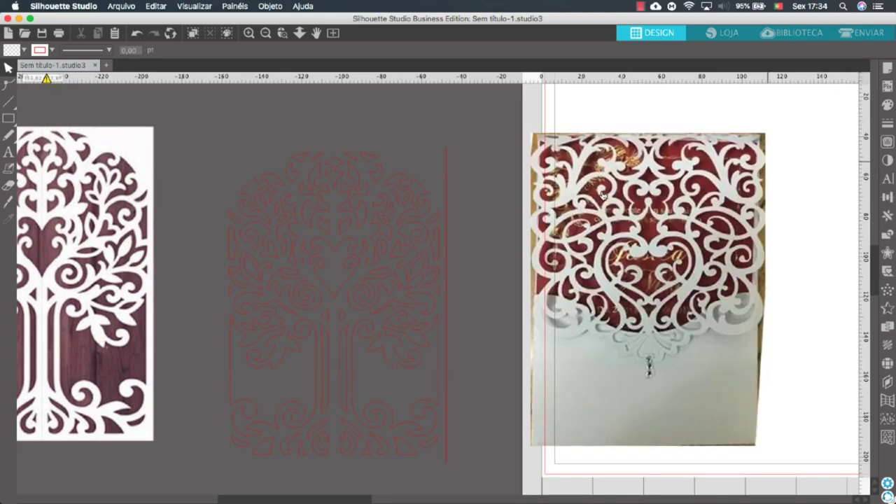
Move the straightened envelope photo fully onto the page, near its middle
scroll(505, 127, "right", 10)
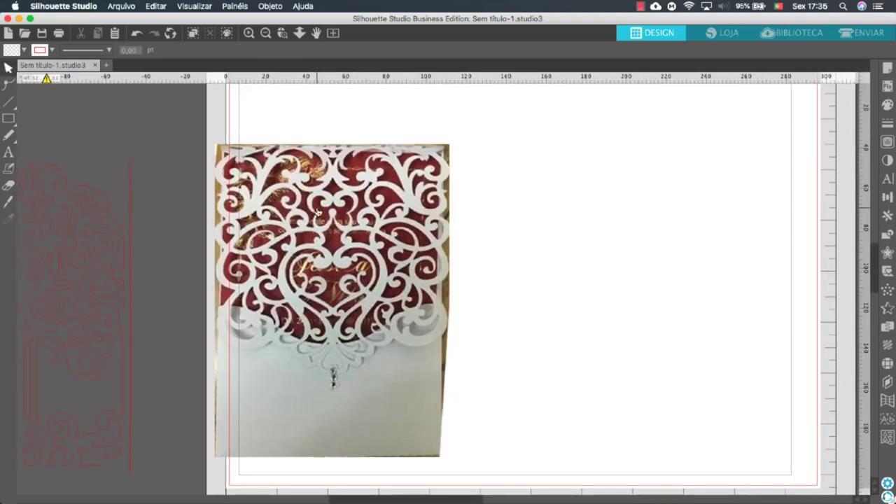
left_click(378, 229)
left_click_drag(378, 229, 580, 212)
mouse_move(9, 101)
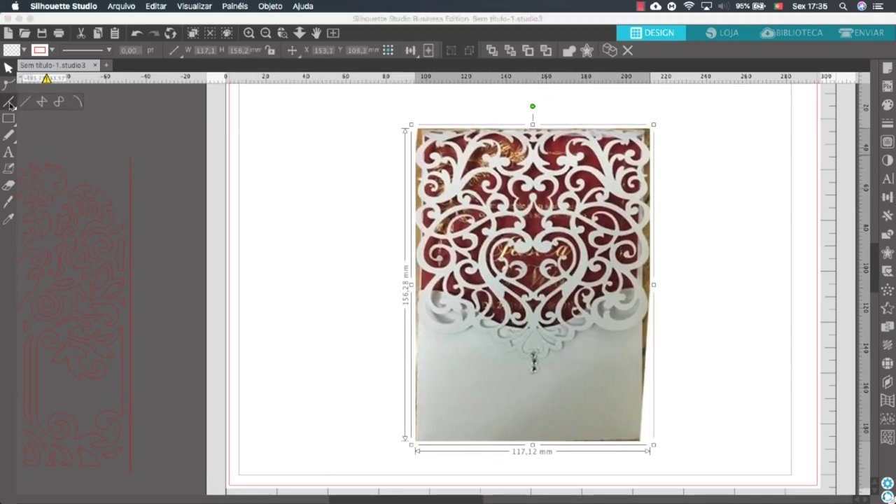